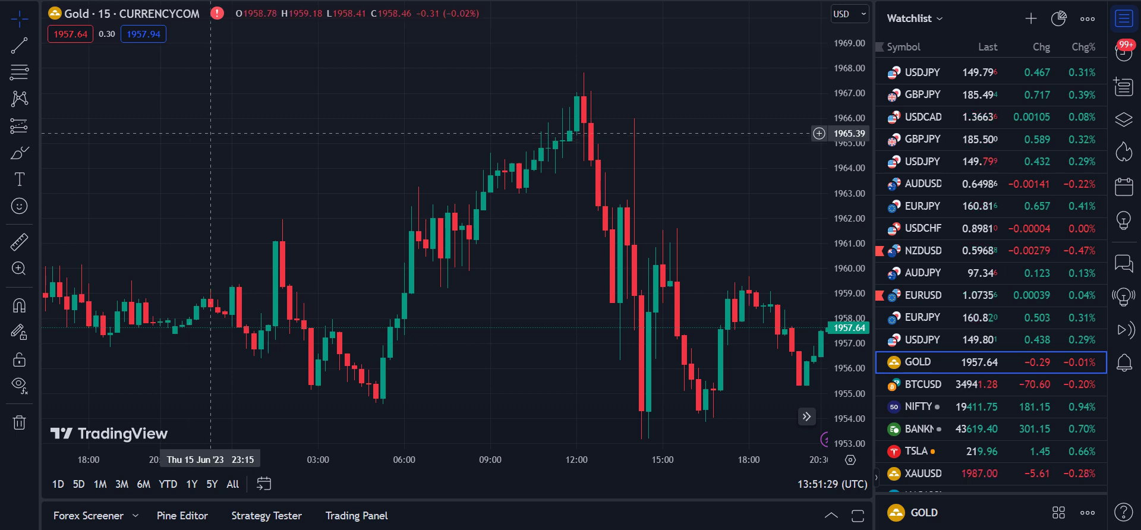
# Examine the 15-minute Gold chart's price action from 16 June back to 14 June
pyautogui.moveTo(543, 351); pyautogui.dragTo(407, 313)
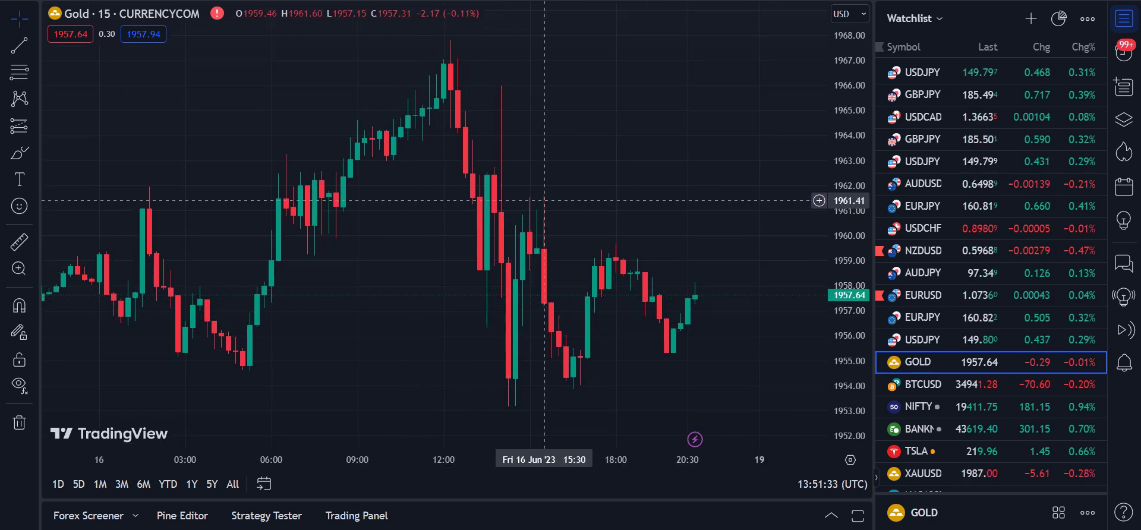
pyautogui.moveTo(587, 213); pyautogui.dragTo(497, 218)
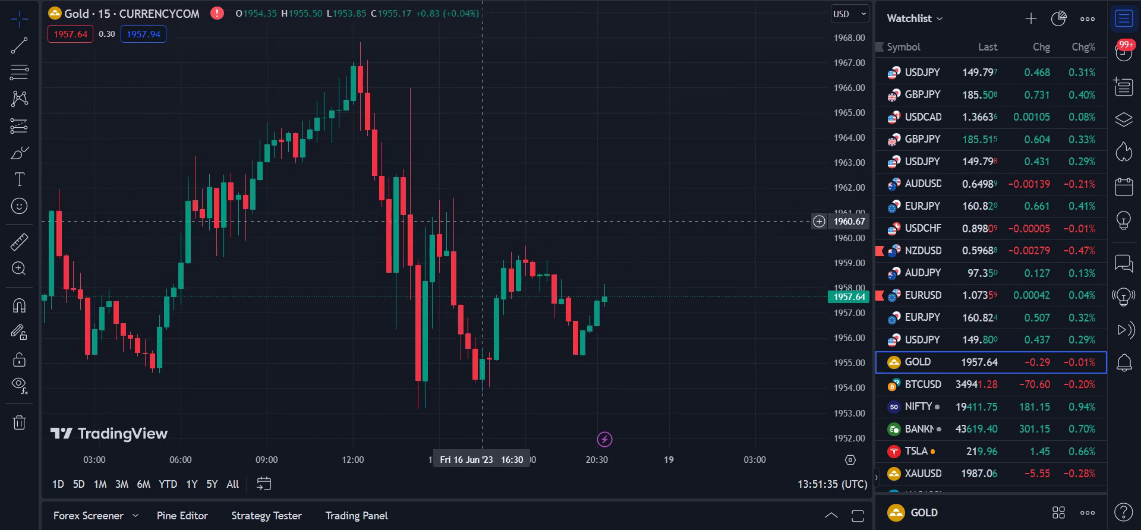
pyautogui.moveTo(389, 230); pyautogui.dragTo(522, 235)
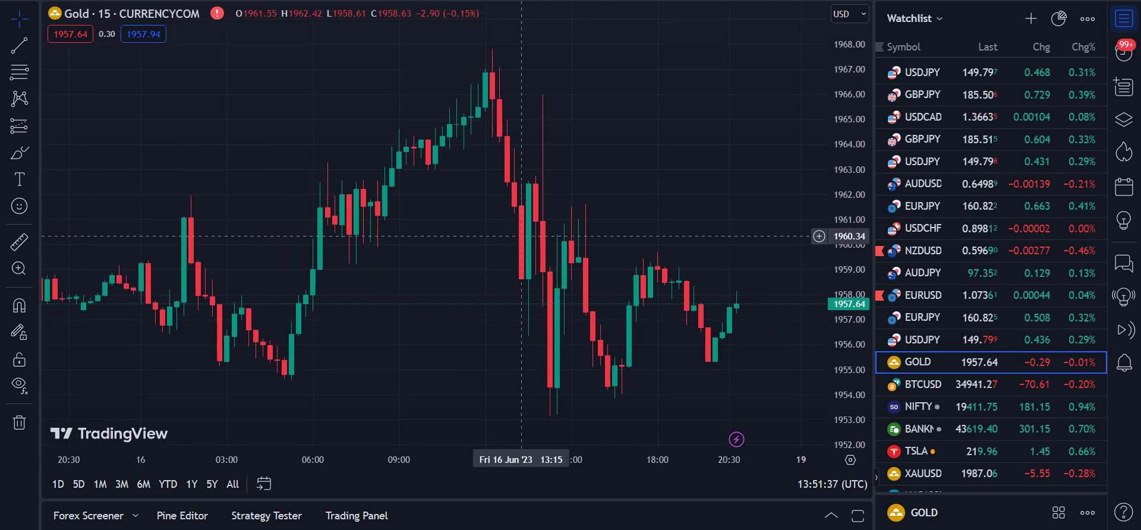
pyautogui.moveTo(449, 257); pyautogui.dragTo(477, 256)
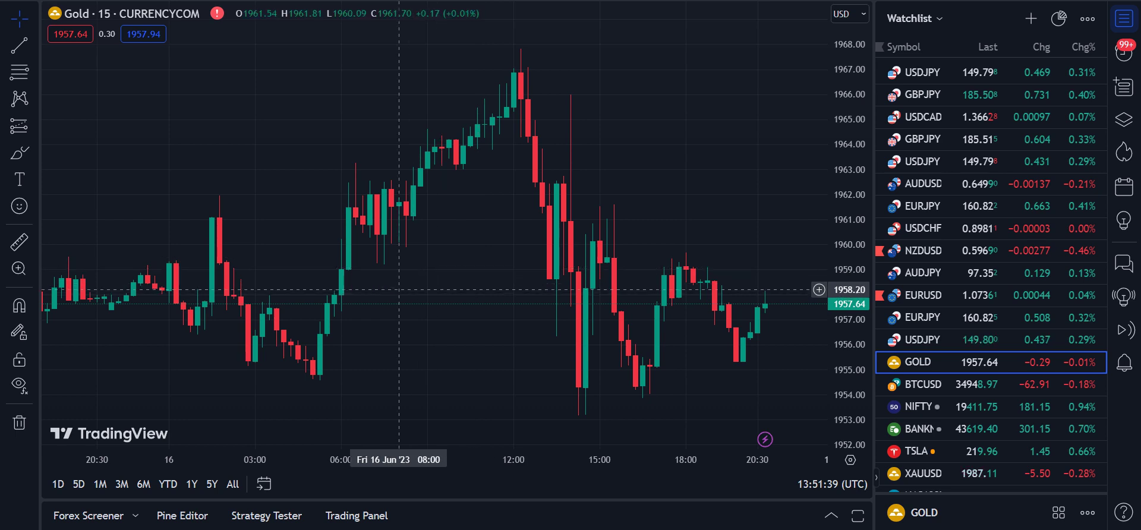
pyautogui.hscroll(-5, 380, 279)
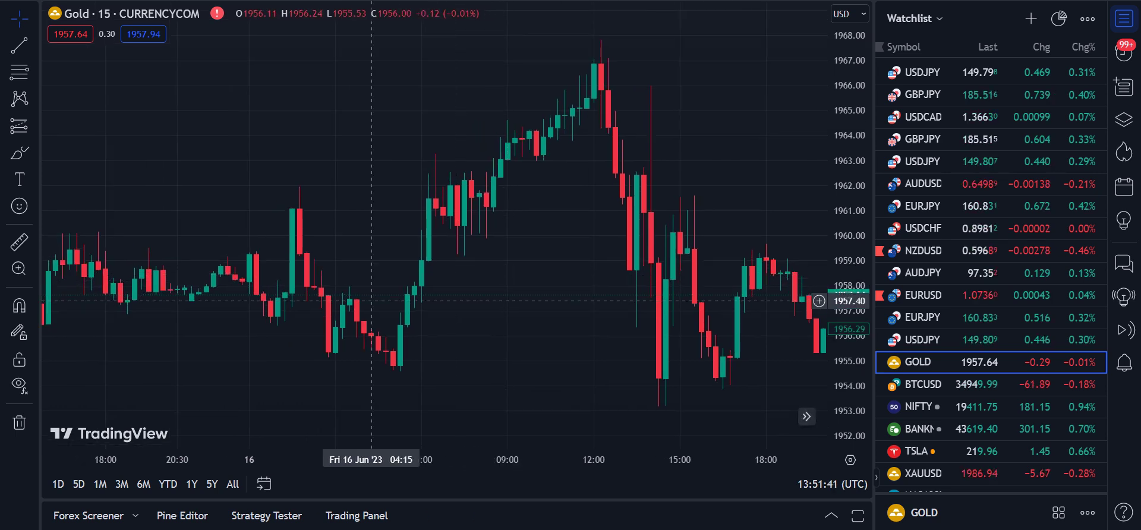
pyautogui.moveTo(372, 297); pyautogui.dragTo(537, 274)
pyautogui.hscroll(-9, 378, 306)
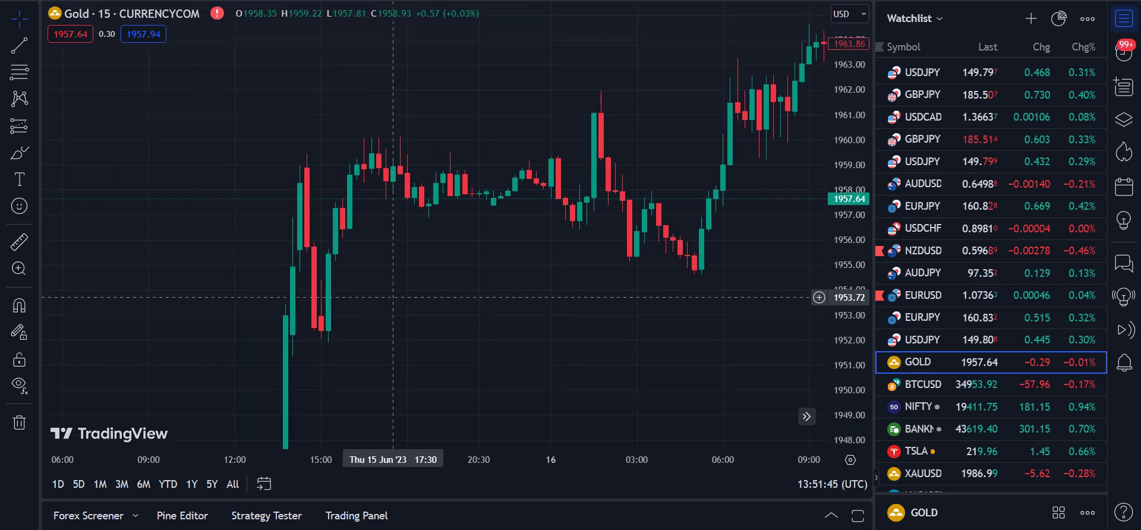
pyautogui.hscroll(-3, 383, 333)
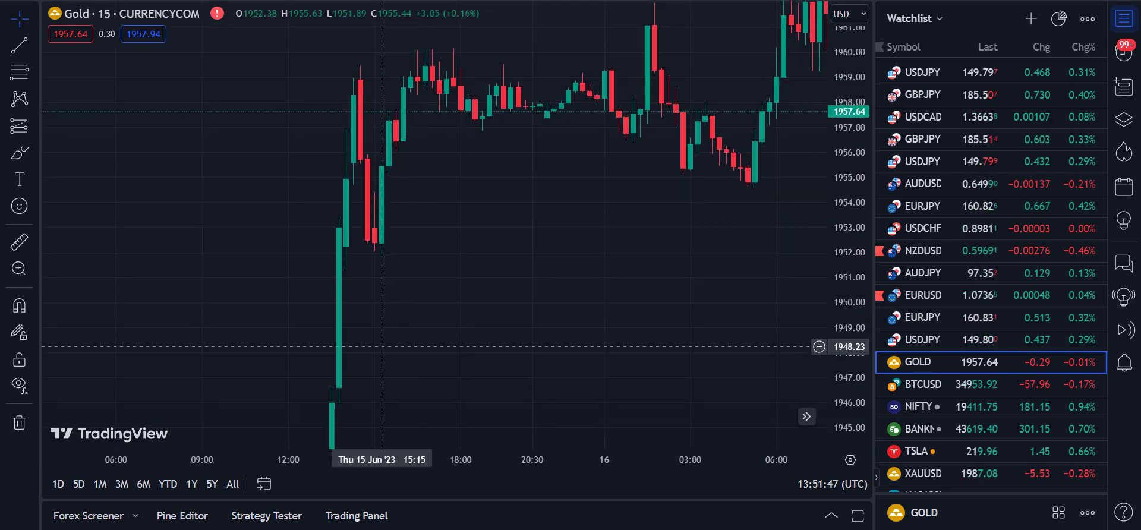
pyautogui.moveTo(381, 346); pyautogui.dragTo(472, 177)
pyautogui.hscroll(-3, 451, 352)
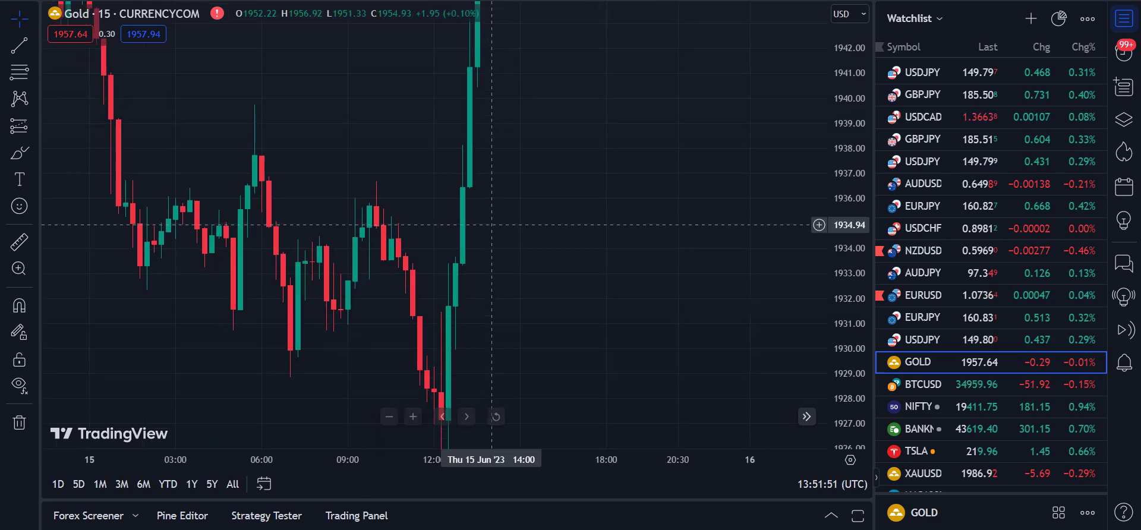
pyautogui.hscroll(-6, 443, 315)
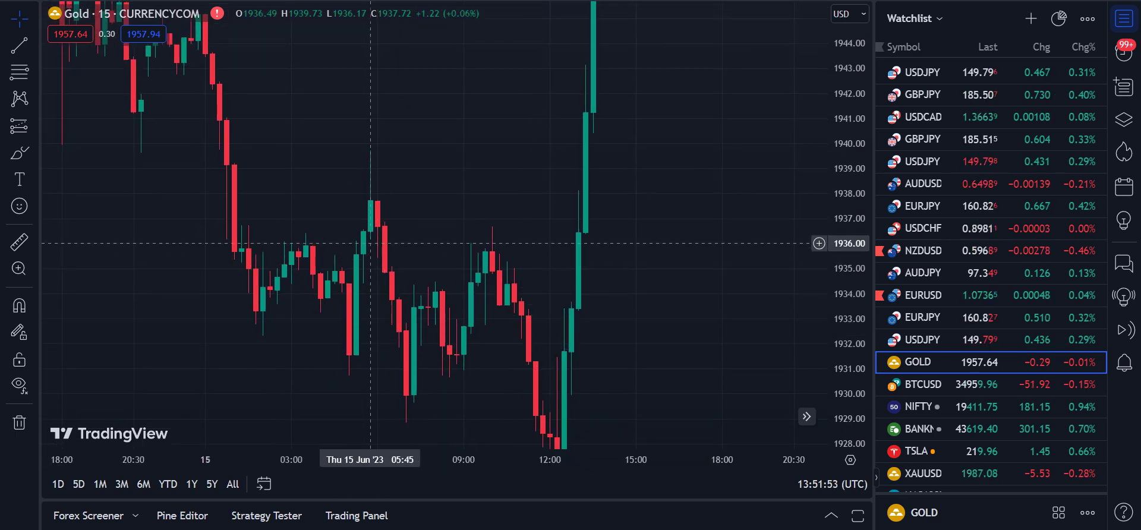
pyautogui.hscroll(-10, 484, 349)
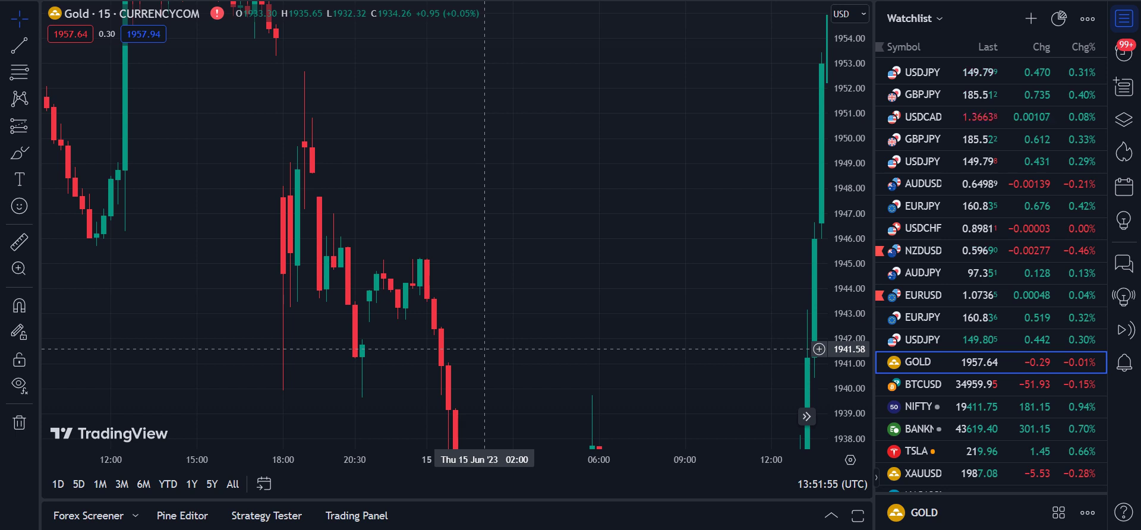
pyautogui.hscroll(-2, 383, 183)
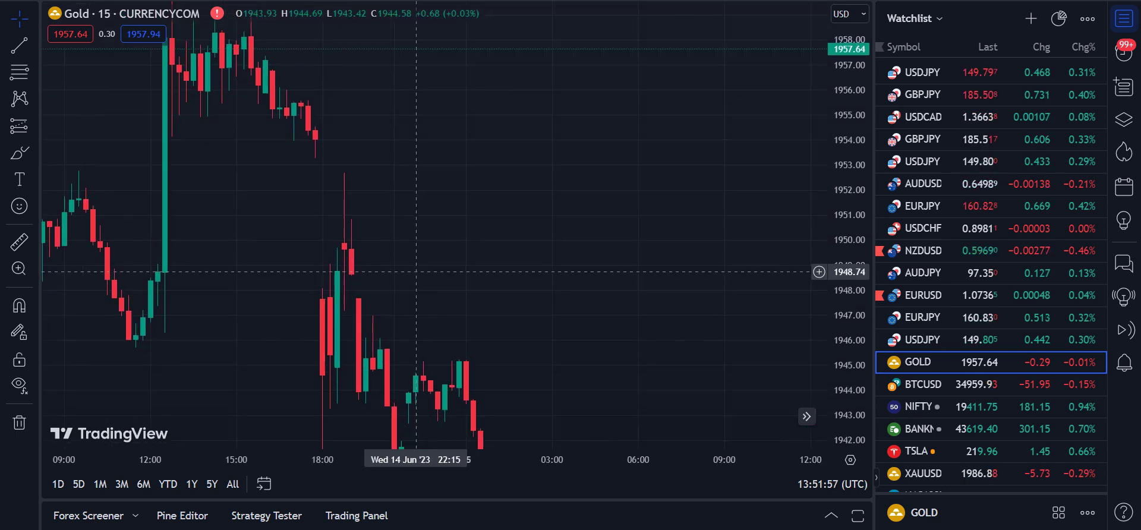
# Review the Gold chart's price moves from 14 June forward to the latest candles, using a more compressed price scale
pyautogui.hscroll(5, 485, 335)
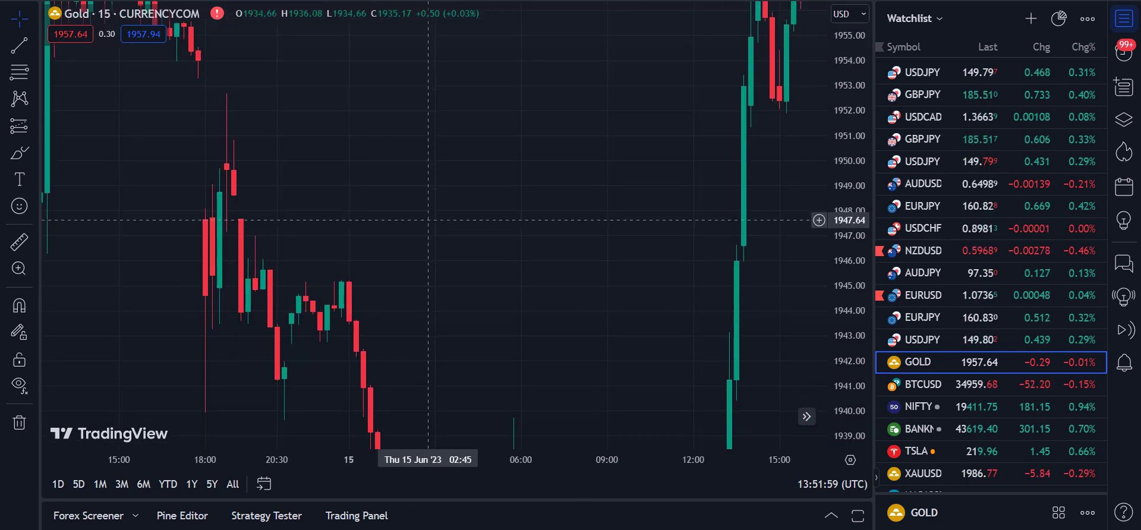
pyautogui.hscroll(3, 392, 244)
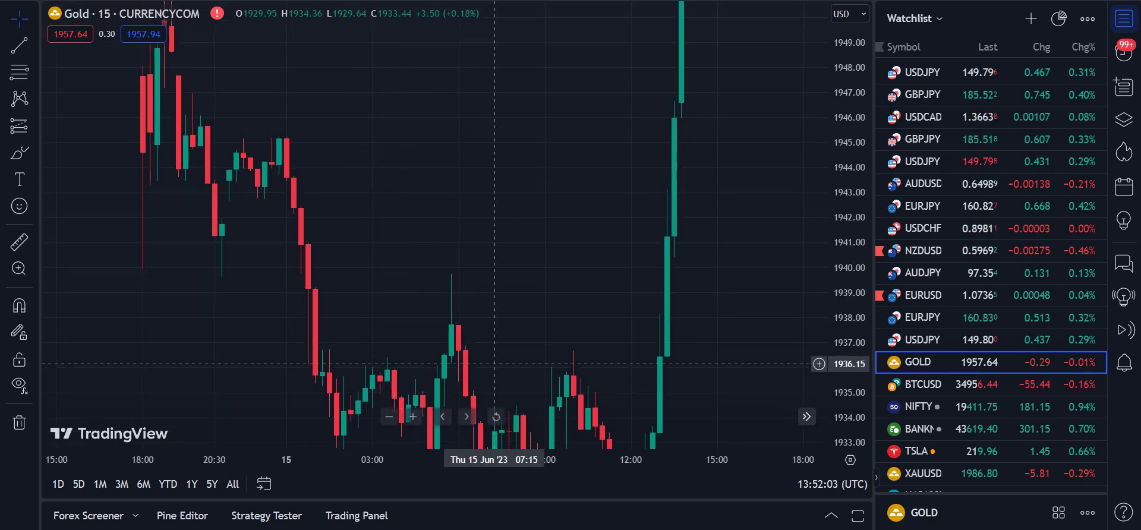
pyautogui.hscroll(2, 440, 297)
pyautogui.hscroll(3, 452, 315)
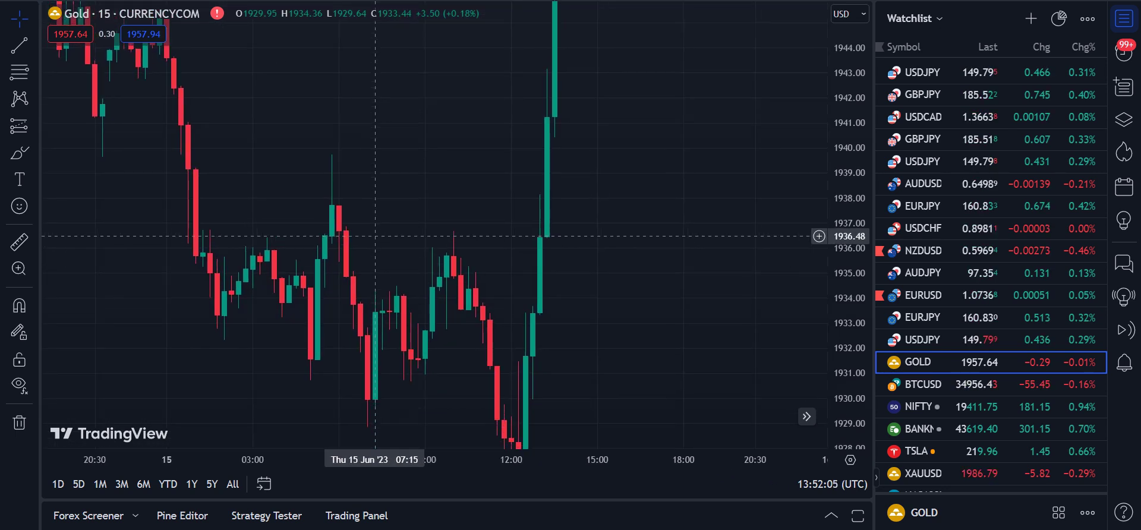
pyautogui.moveTo(848, 339); pyautogui.dragTo(848, 416)
pyautogui.hscroll(8, 452, 238)
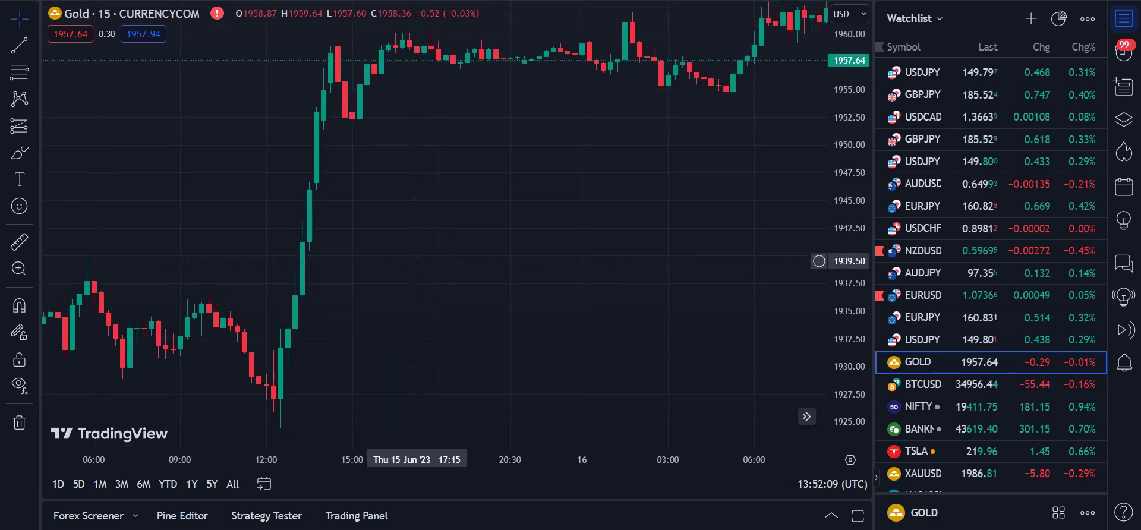
pyautogui.hscroll(10, 475, 267)
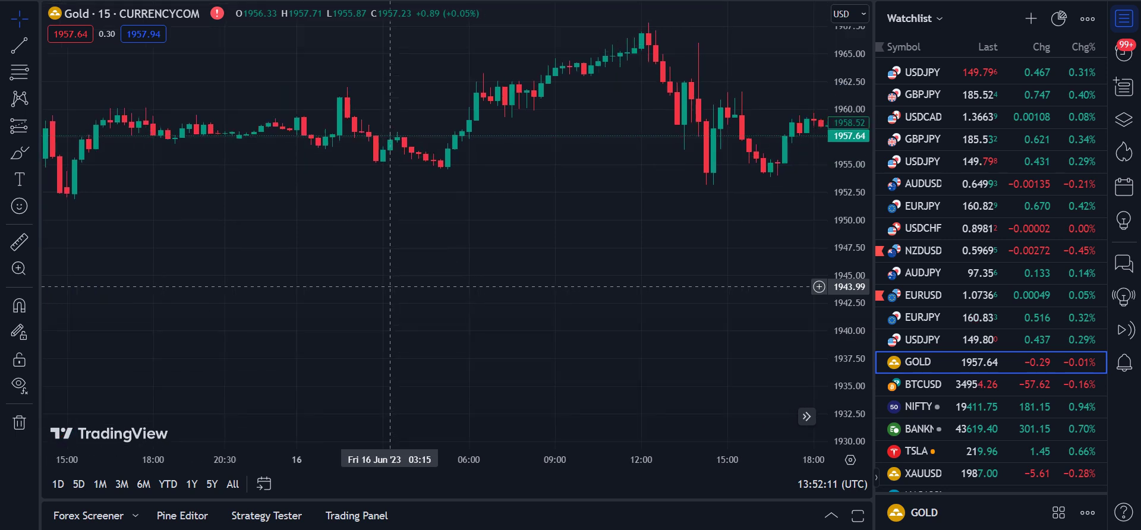
pyautogui.hscroll(7, 690, 309)
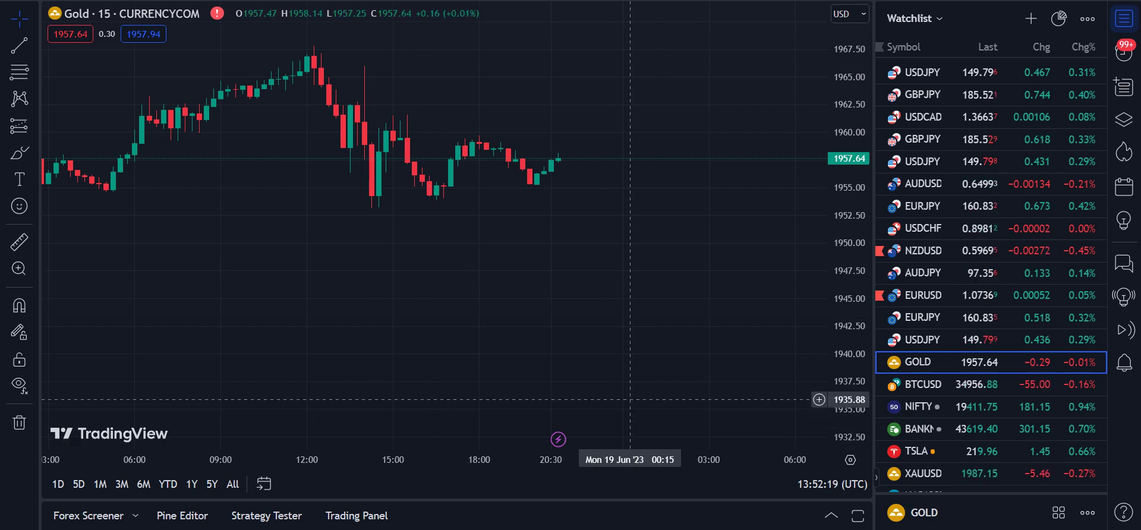
pyautogui.moveTo(450, 179); pyautogui.dragTo(548, 274)
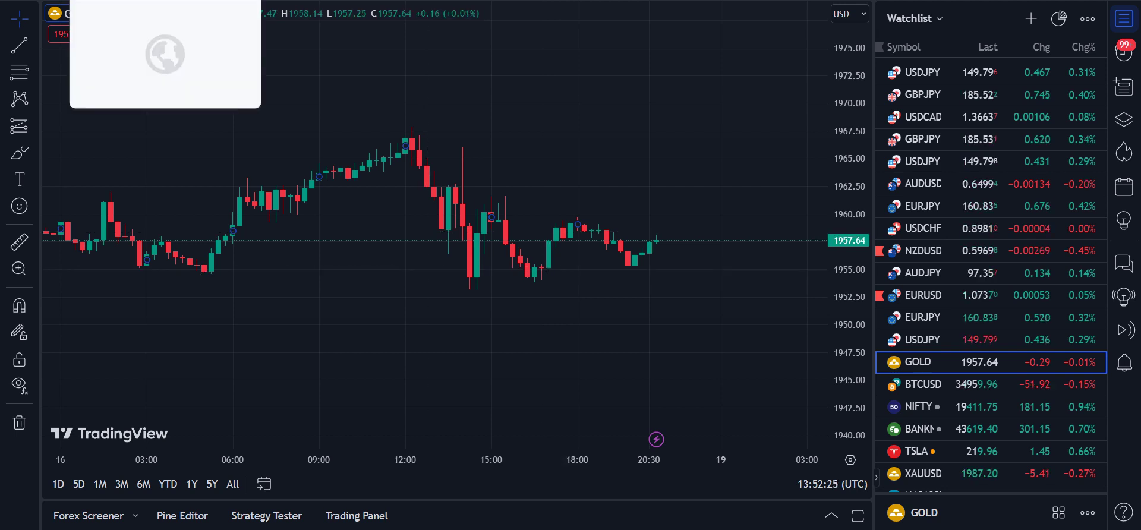
# Switch to the Exness account page and compare the minimum deposit, spread and commission of the Standard, Pro, Raw spread and Zero accounts
pyautogui.click(175, 1)
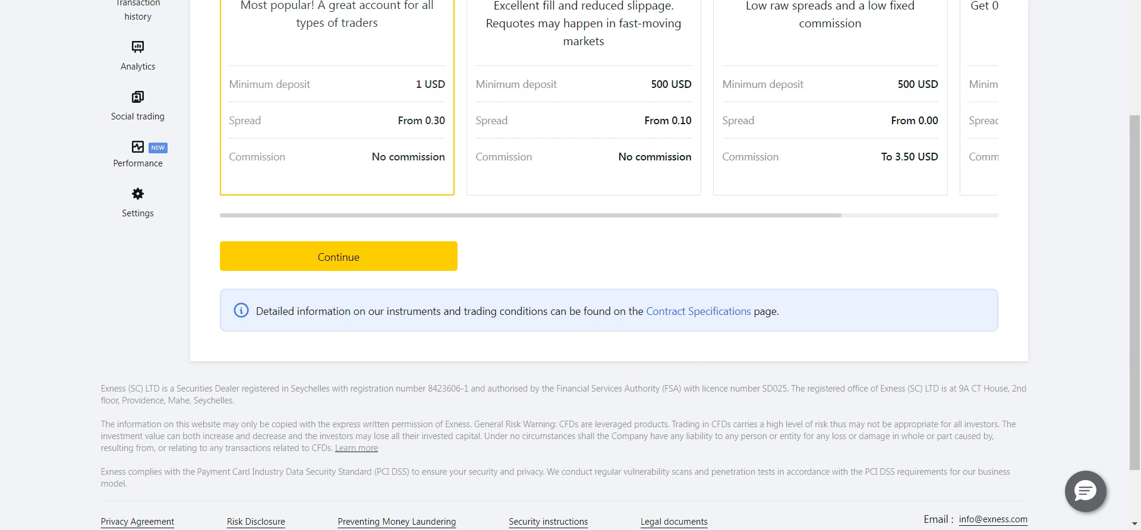
pyautogui.scroll(3, 570, 265)
pyautogui.scroll(-1, 570, 265)
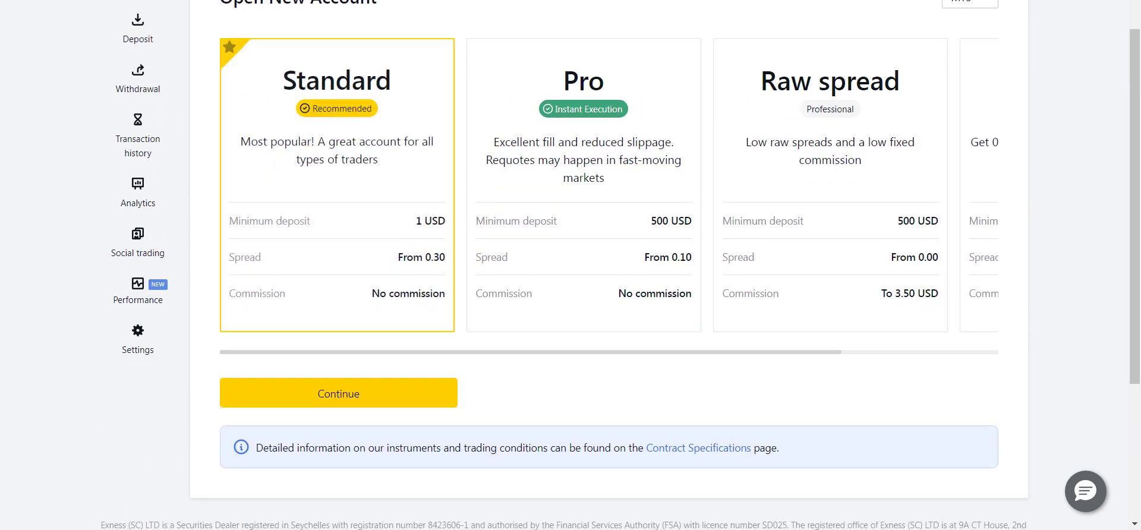
pyautogui.hscroll(3, 608, 185)
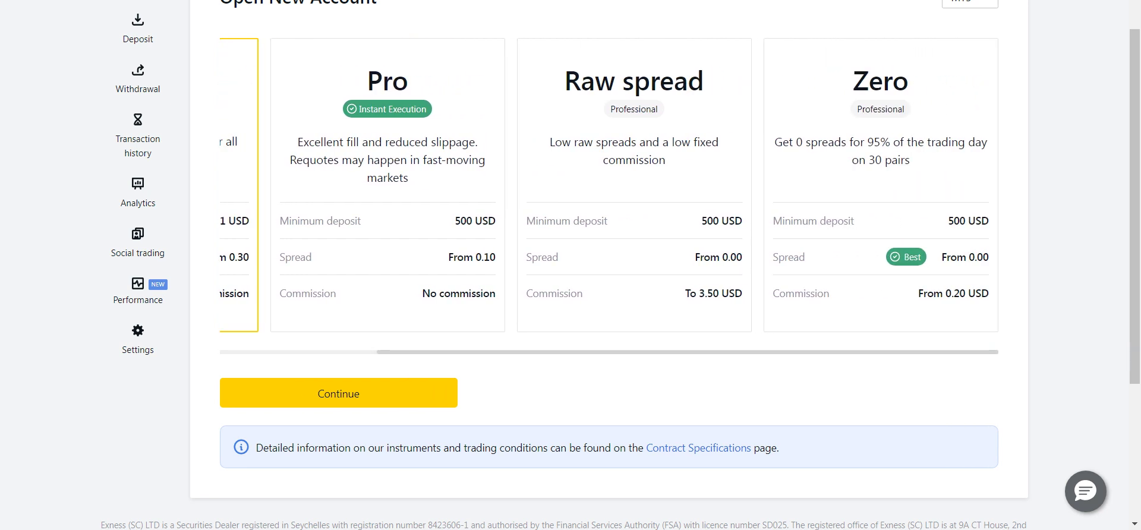
pyautogui.hscroll(-3, 608, 196)
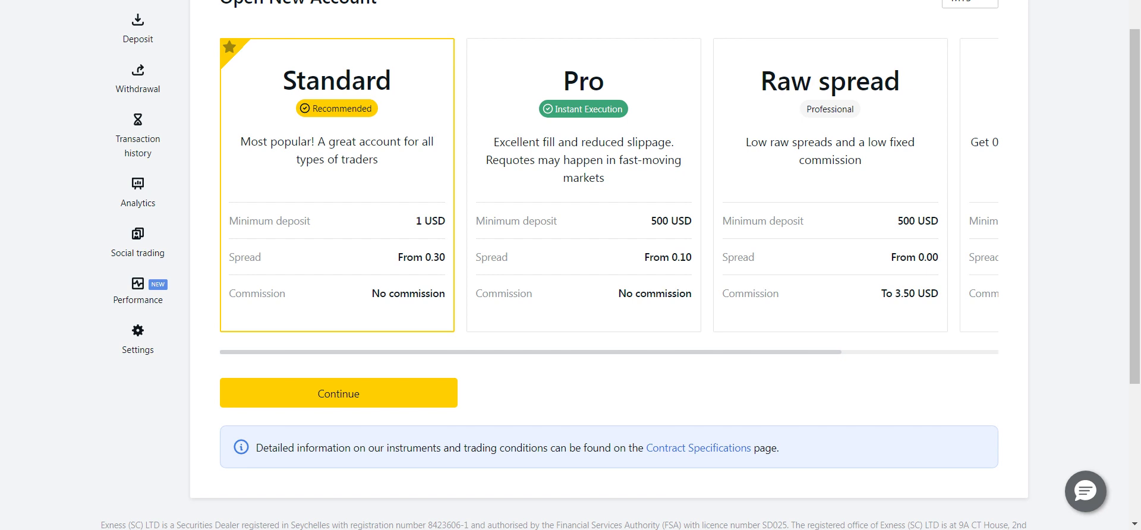
pyautogui.hscroll(3, 609, 196)
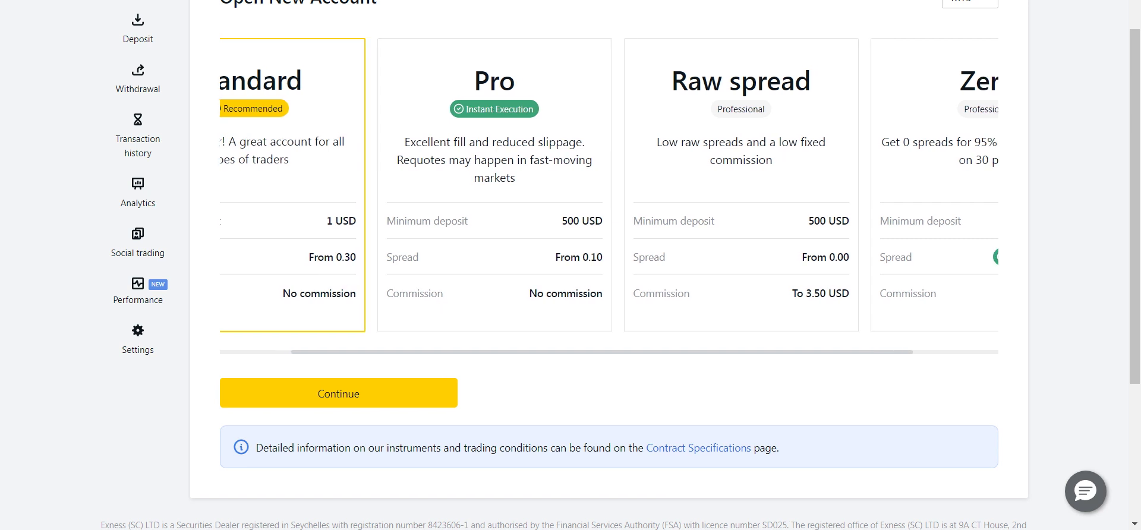
pyautogui.hscroll(1, 608, 196)
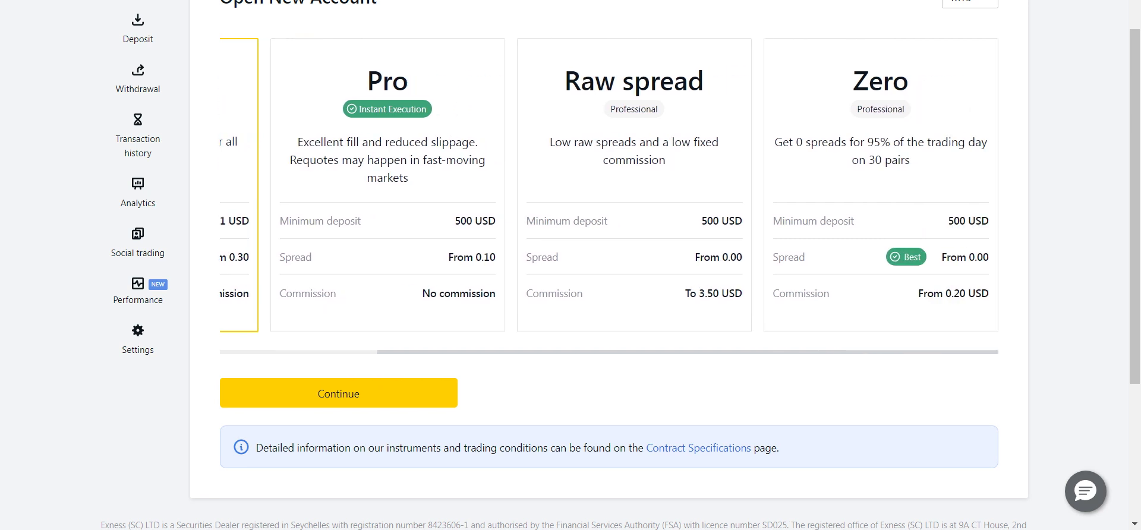
pyautogui.hscroll(-3, 608, 196)
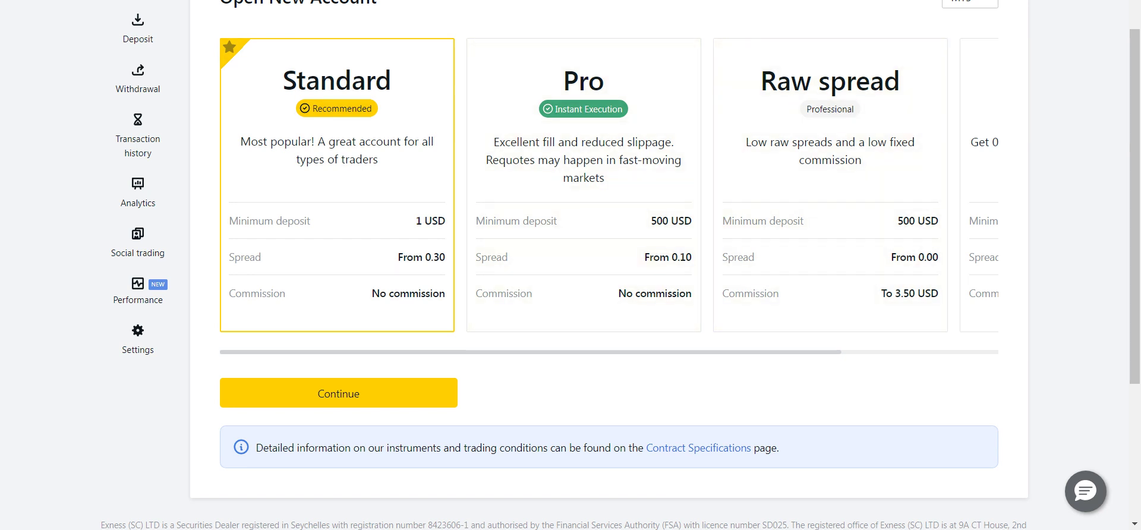
pyautogui.hscroll(3, 609, 196)
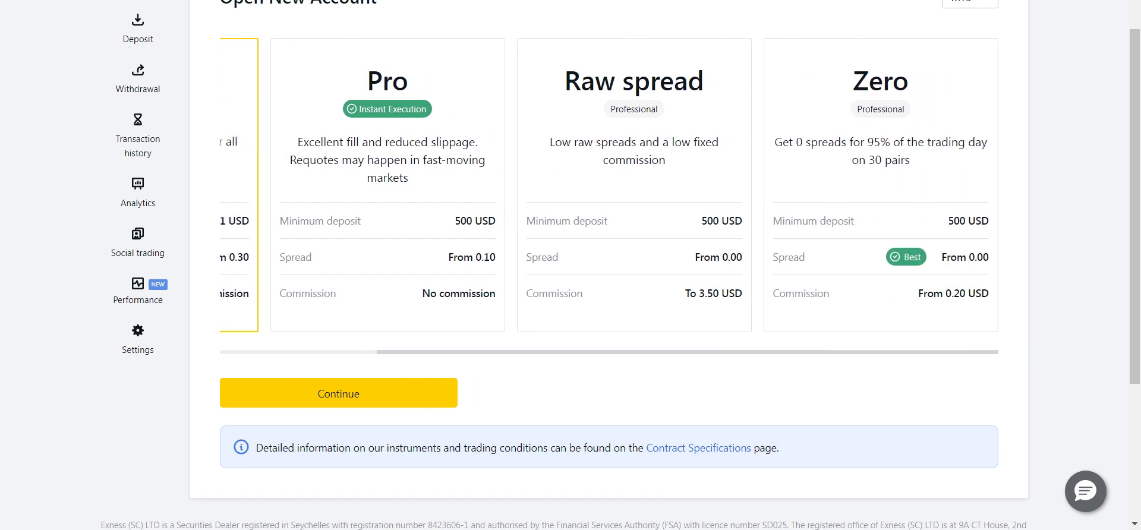
pyautogui.hscroll(-3, 609, 196)
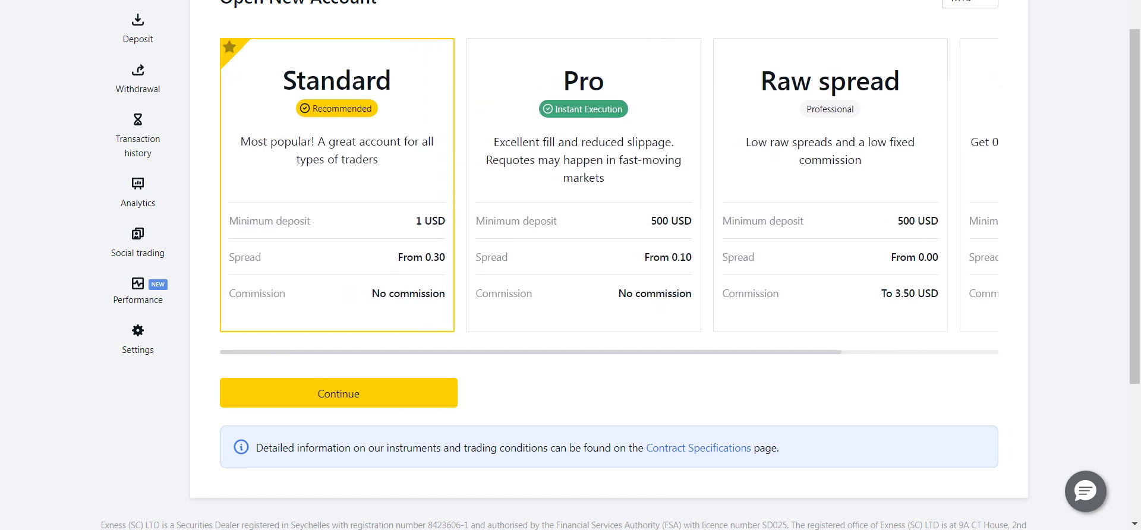
pyautogui.hscroll(3, 608, 196)
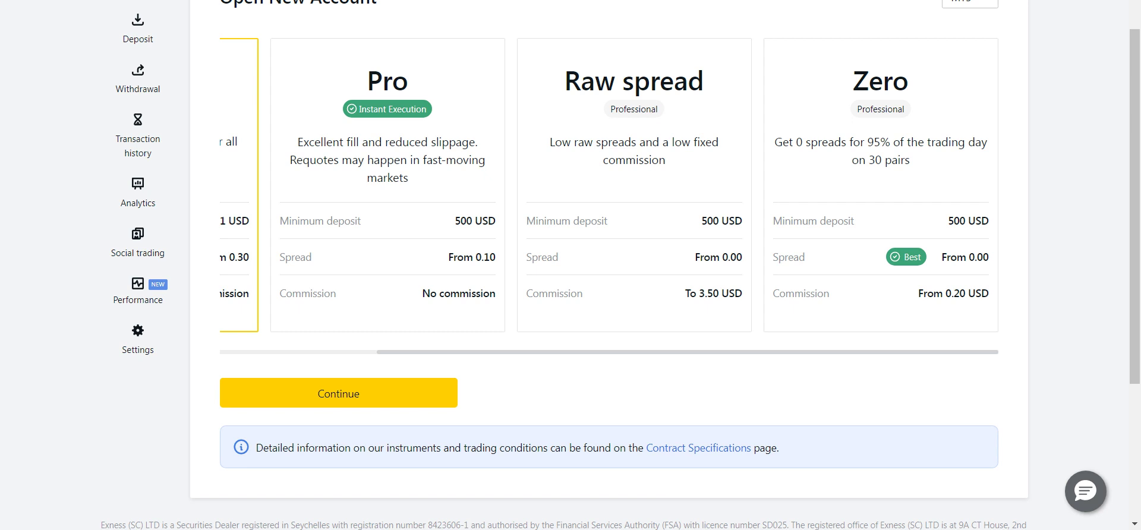
pyautogui.hscroll(-3, 609, 196)
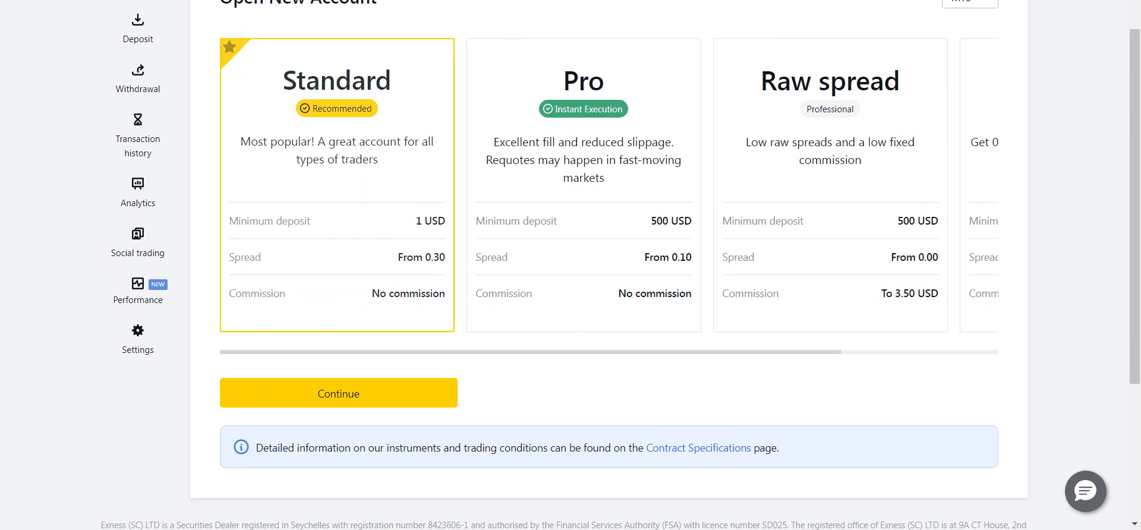
pyautogui.scroll(1, 621, 265)
pyautogui.scroll(-1, 621, 265)
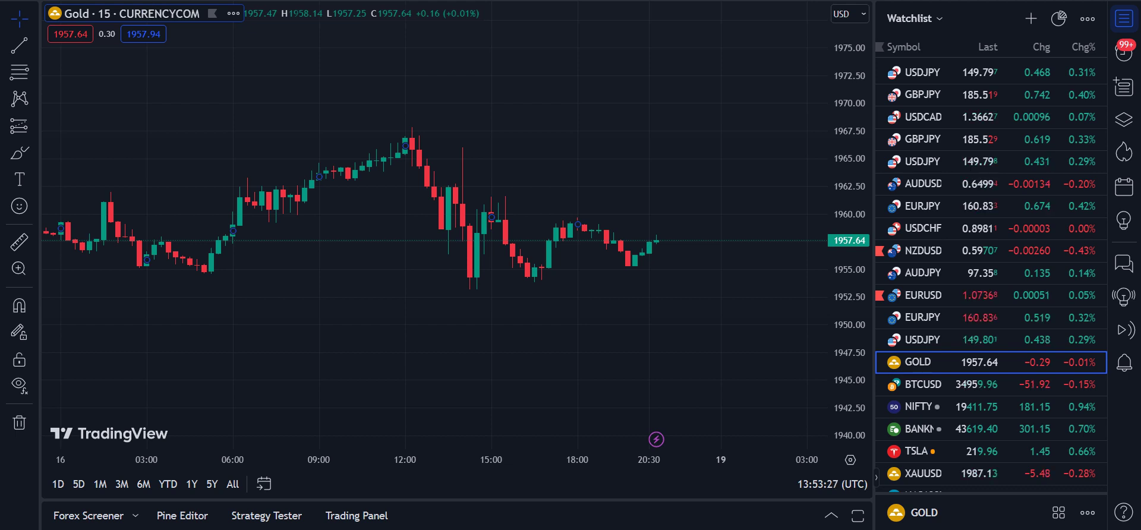
# Set the Gold chart's time interval to 15 minutes
pyautogui.click(161, 3)
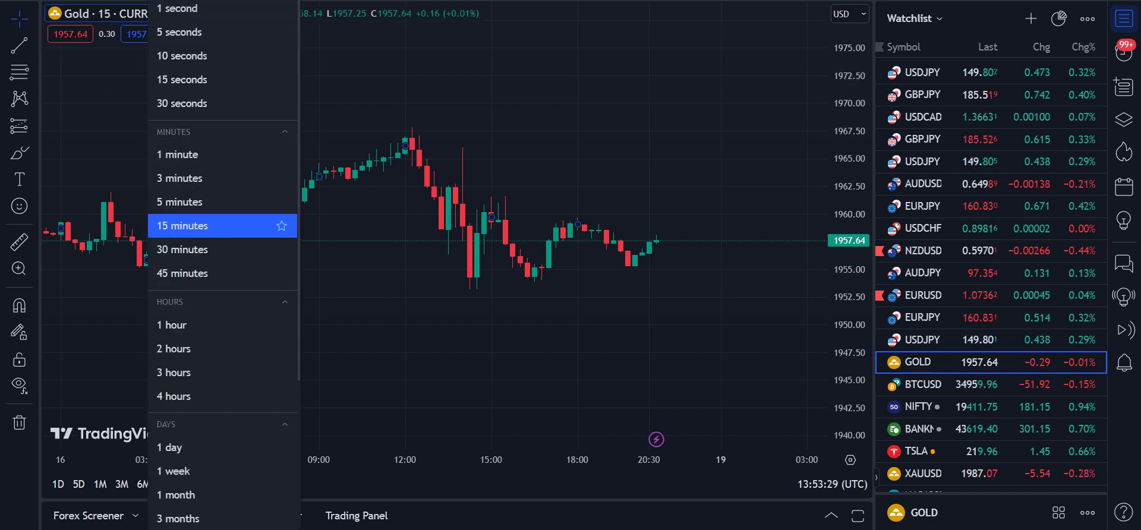
pyautogui.click(190, 227)
pyautogui.click(104, 13)
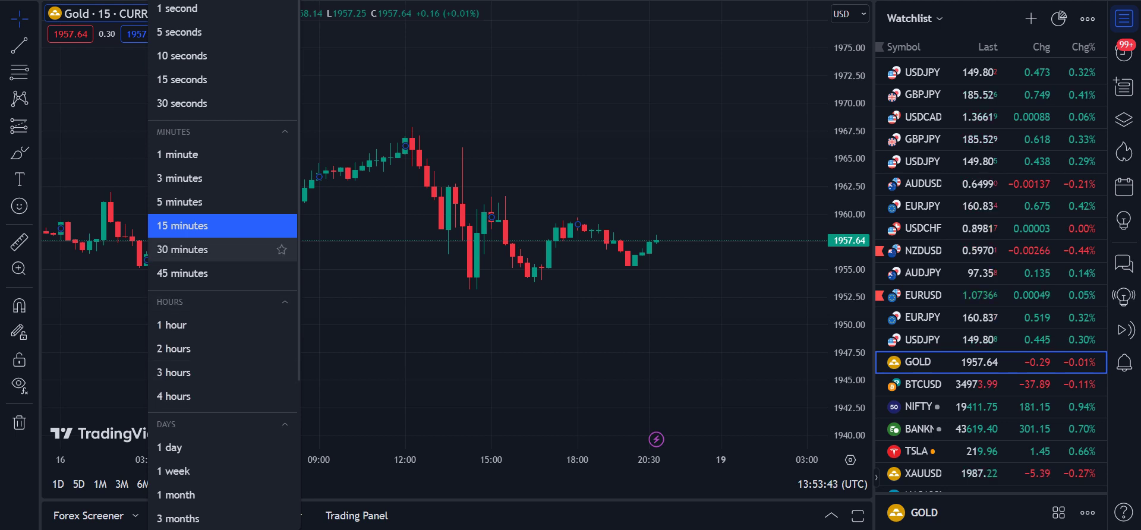
pyautogui.click(412, 145)
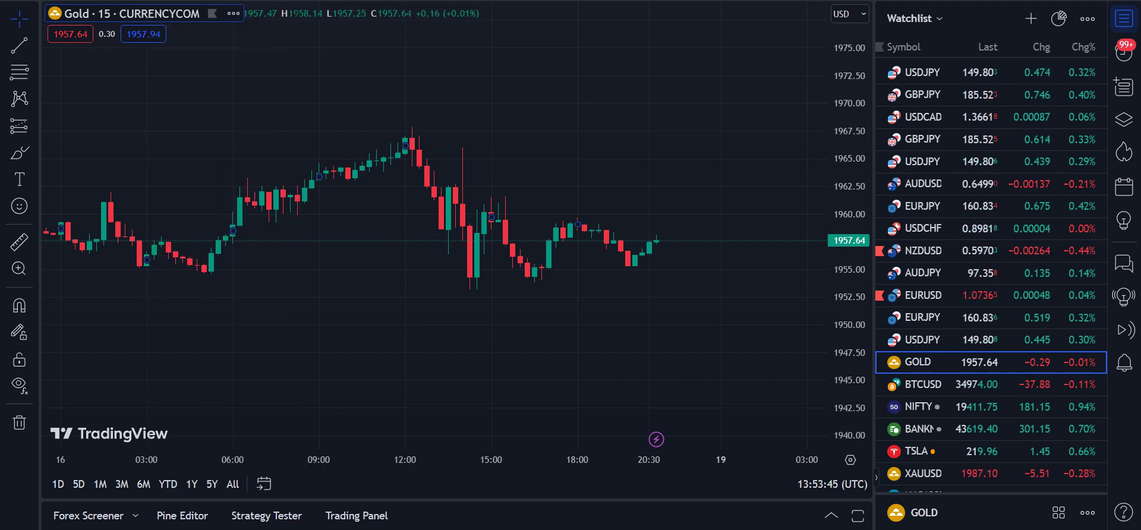
# Search the indicators for "hull suite" and add the Hull Suite by InSilico to the Gold chart
pyautogui.press('/')
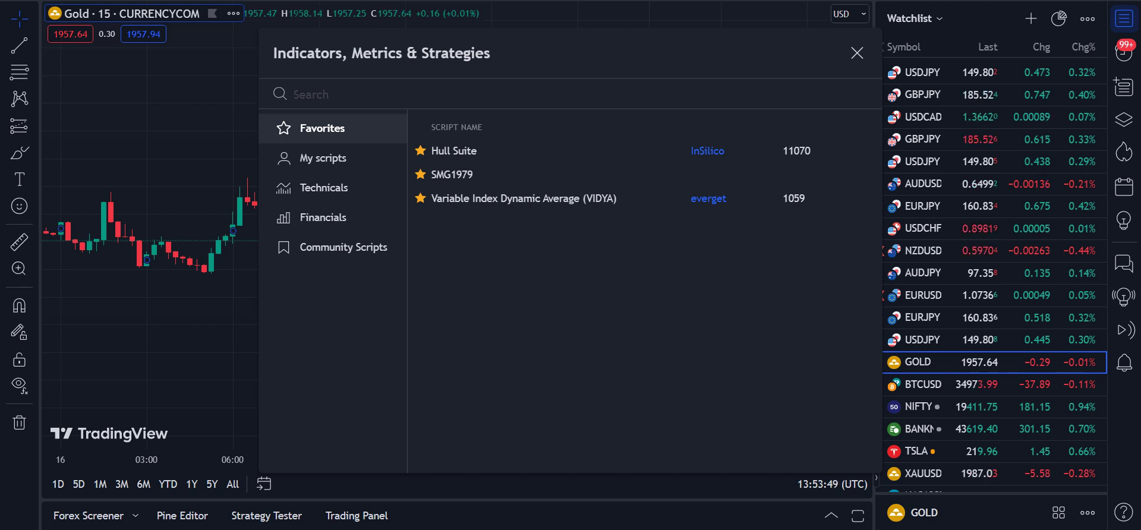
pyautogui.write('hull su')
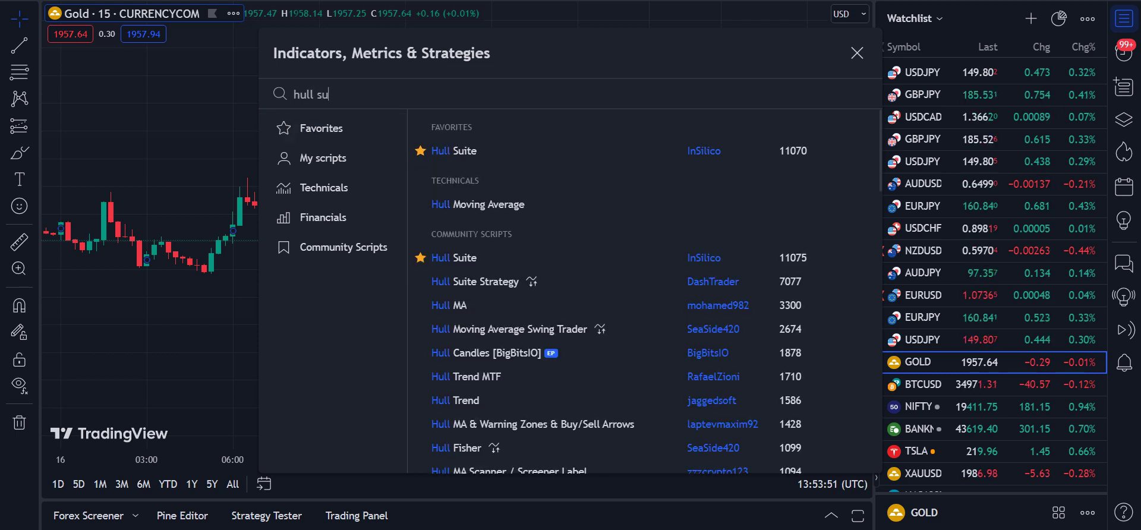
pyautogui.write('ite')
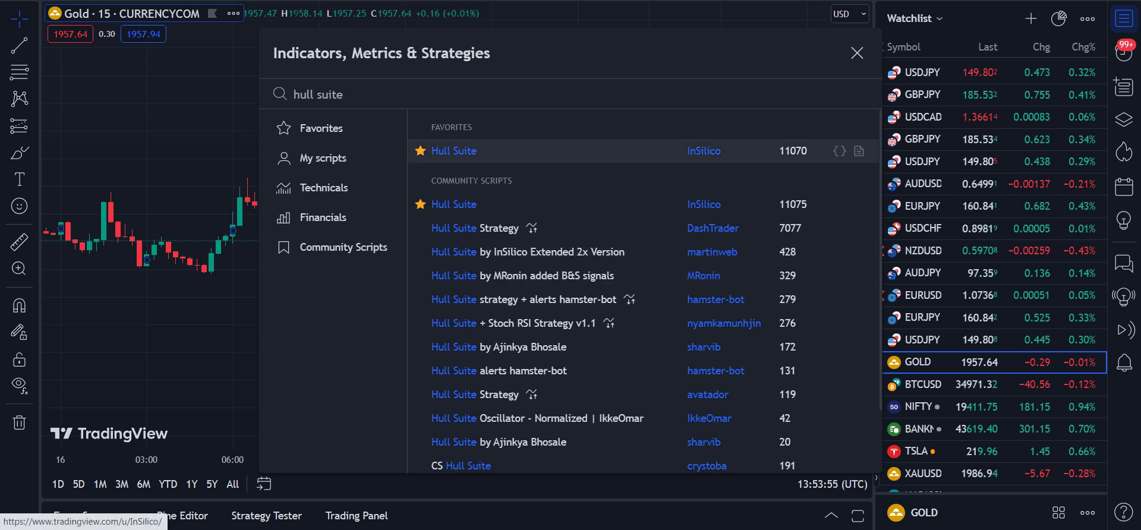
pyautogui.click(704, 150)
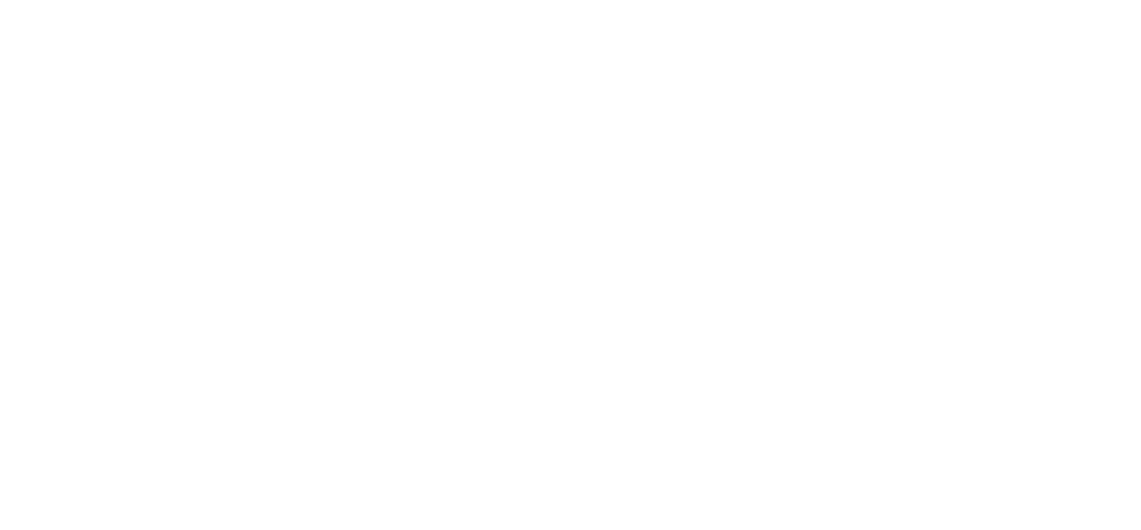
pyautogui.hotkey('ctrl', 'w')
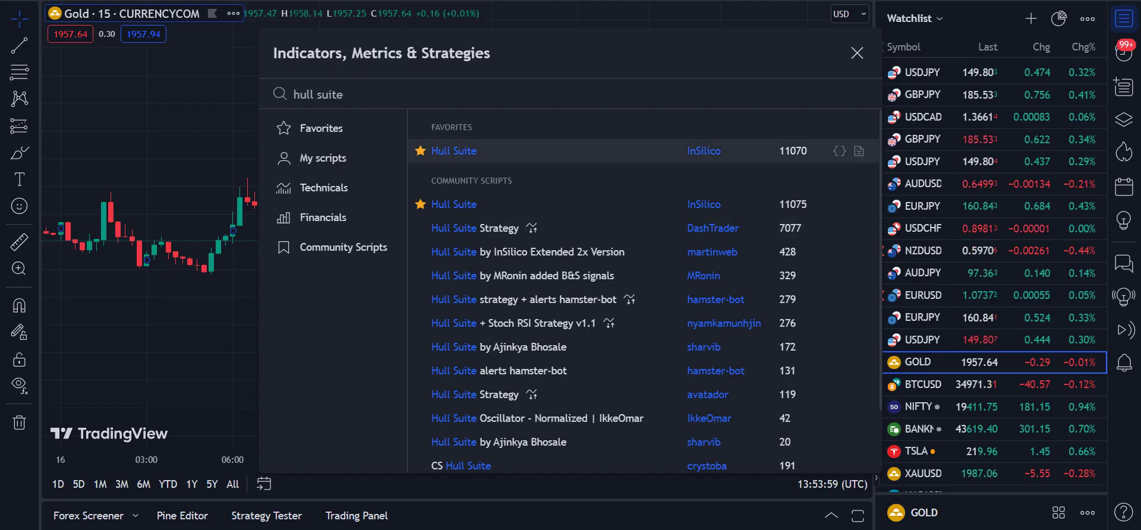
pyautogui.tripleClick(318, 93)
pyautogui.press('Return')
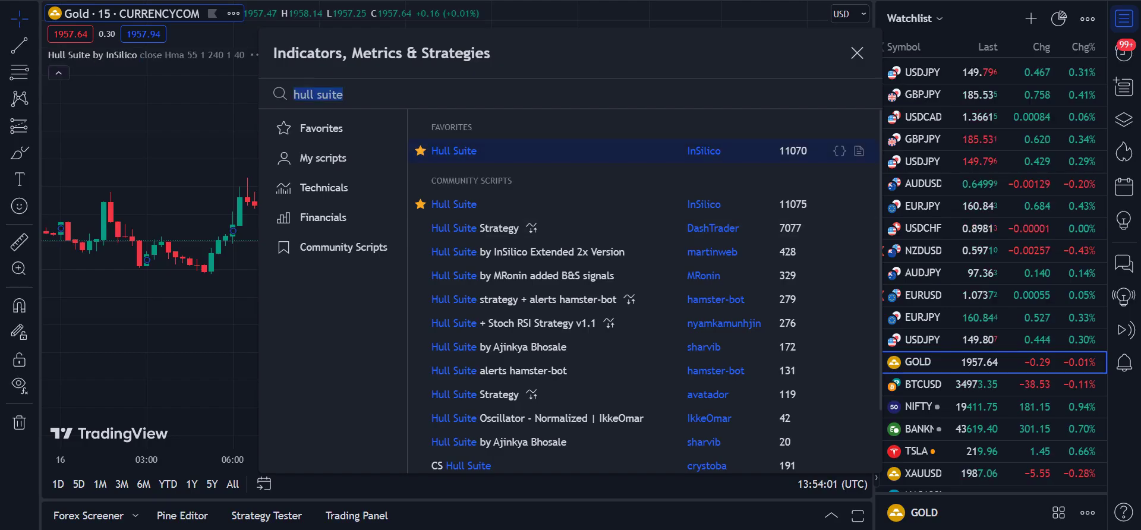
pyautogui.click(856, 53)
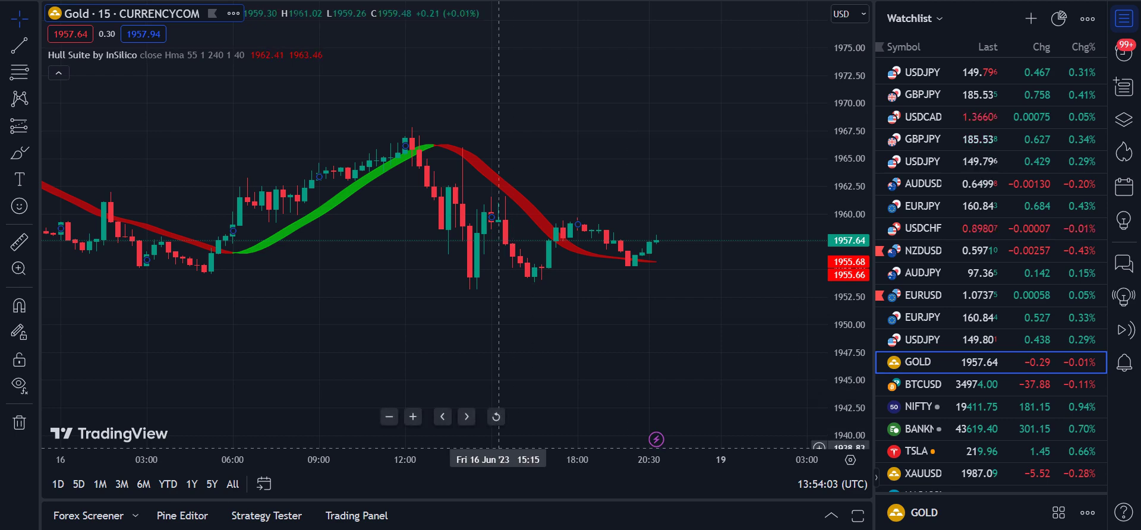
# Set the Hull Suite indicator's length to 35 and its length multiplier to 3
pyautogui.moveTo(476, 266); pyautogui.dragTo(543, 263)
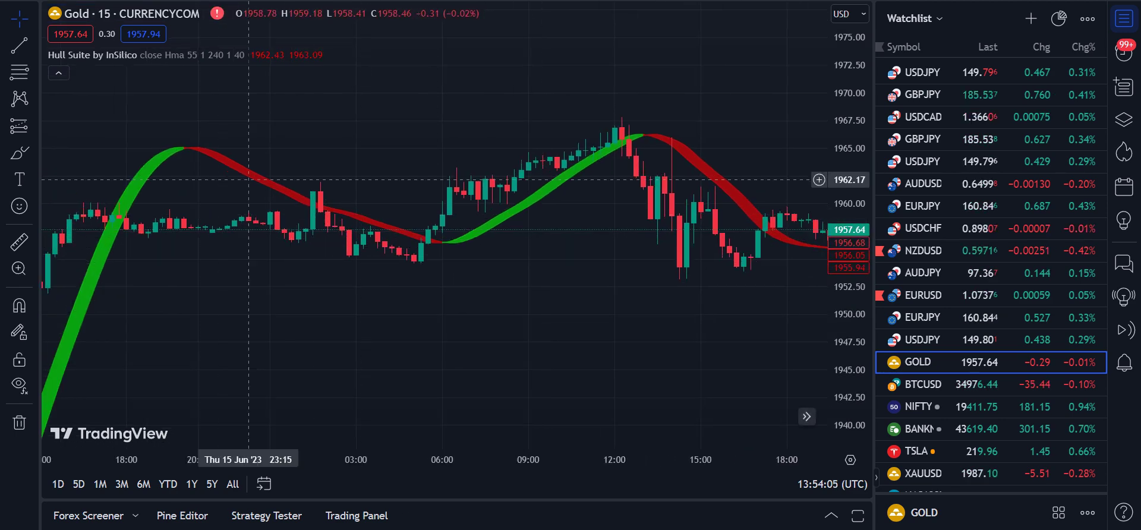
pyautogui.moveTo(299, 277); pyautogui.dragTo(598, 137)
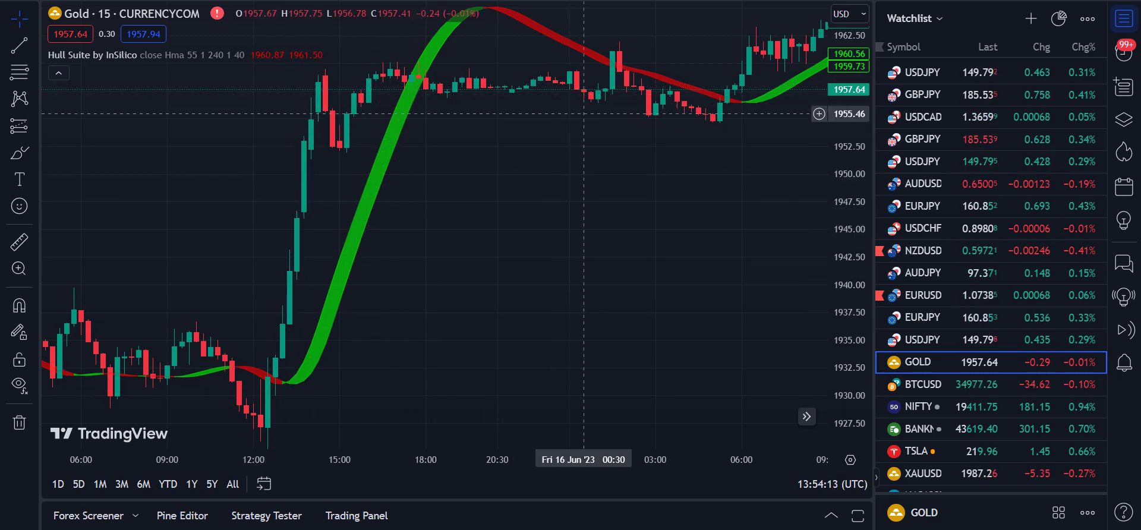
pyautogui.hscroll(8, 390, 238)
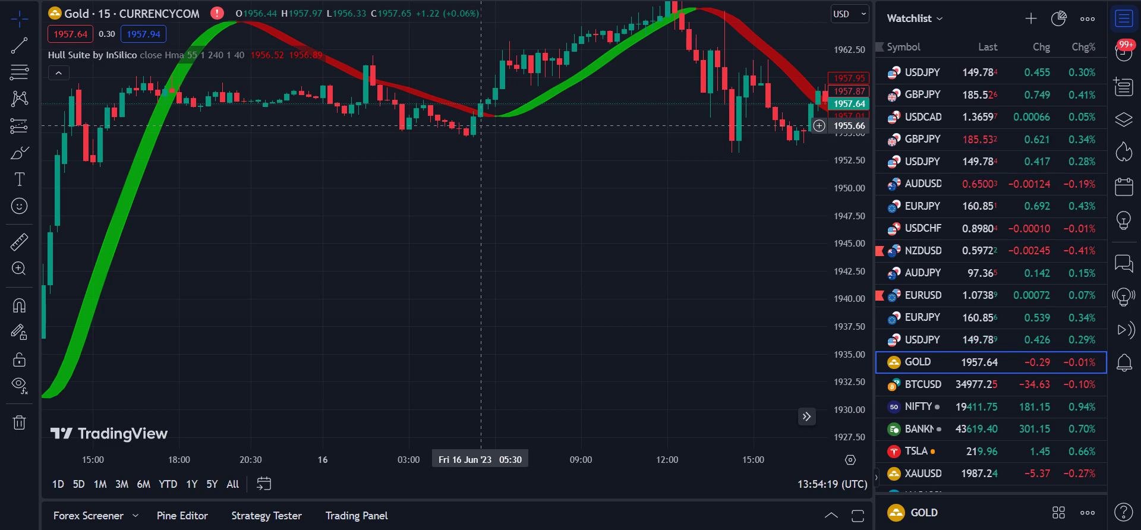
pyautogui.moveTo(453, 203); pyautogui.dragTo(509, 306)
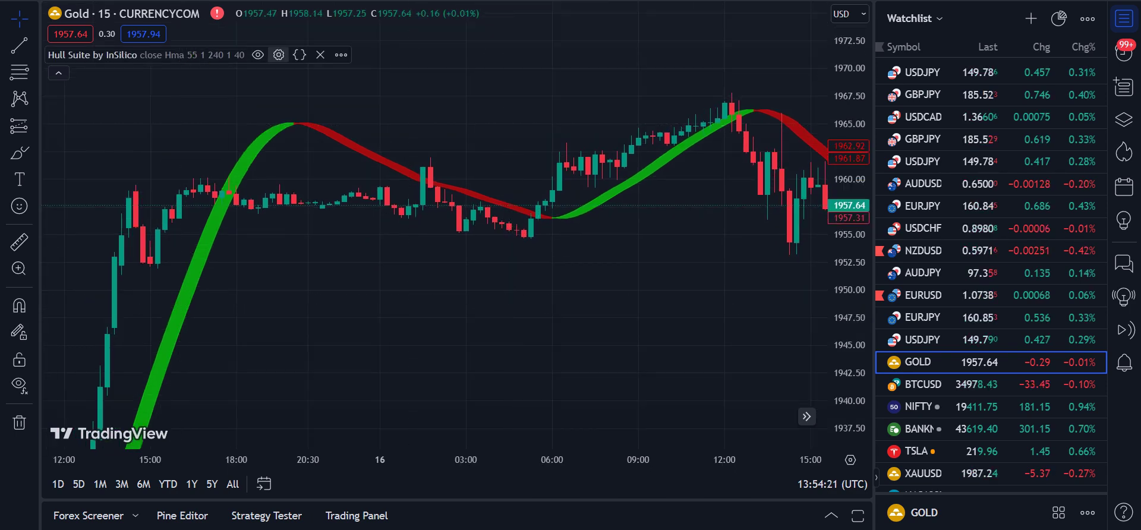
pyautogui.moveTo(778, 211); pyautogui.dragTo(451, 154)
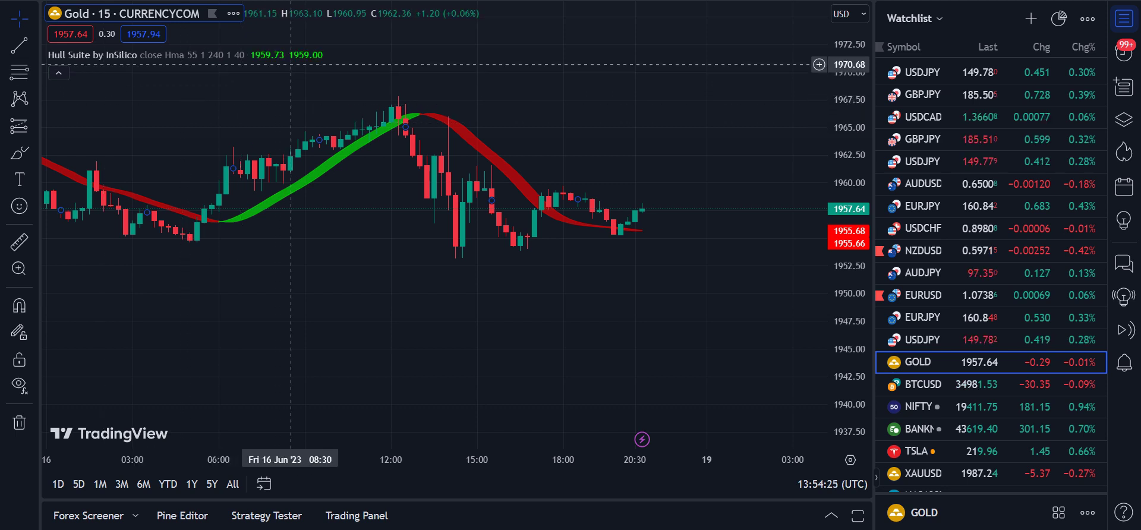
pyautogui.click(278, 55)
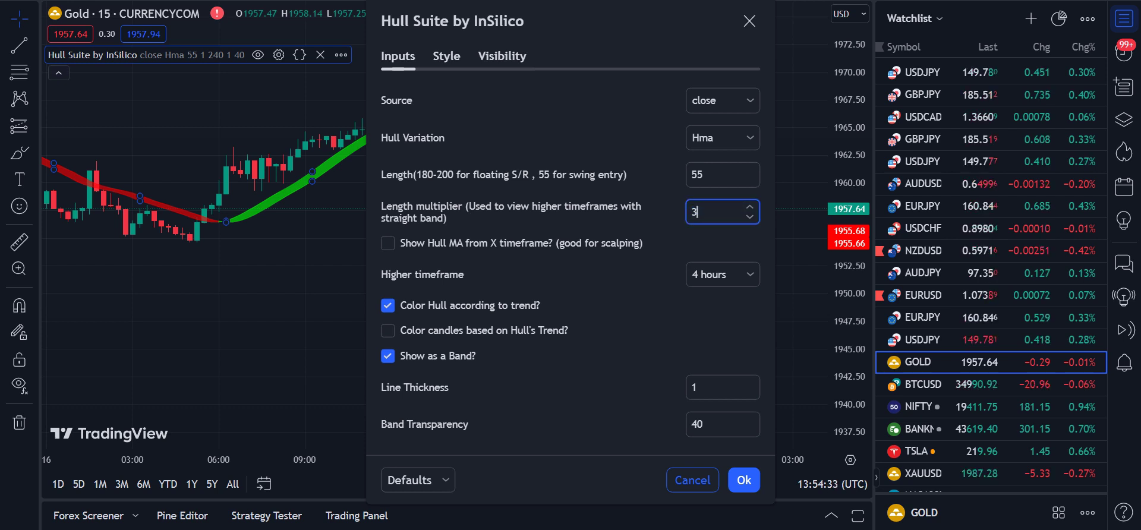
pyautogui.hotkey('shift', 'Tab')
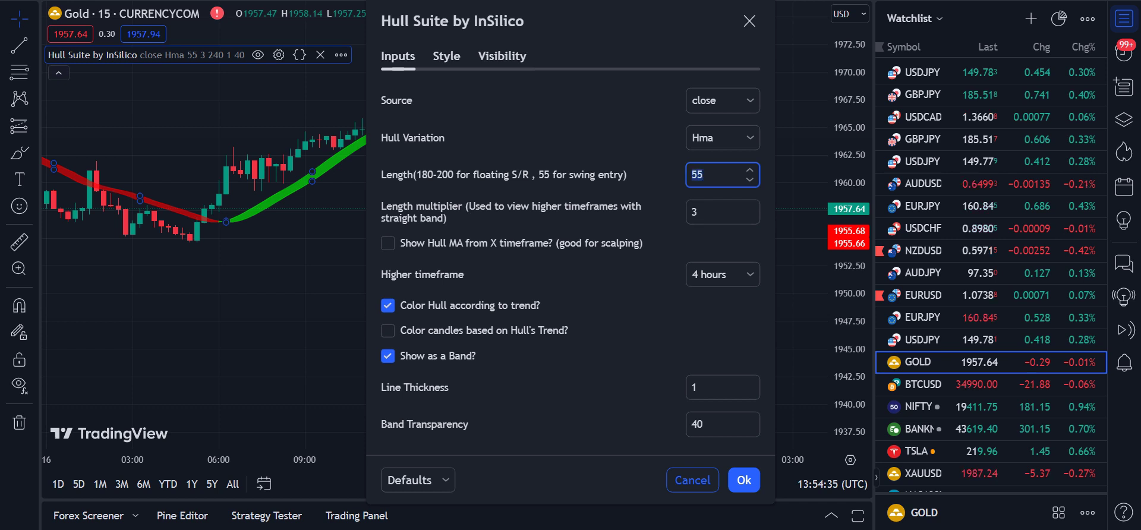
pyautogui.write('3')
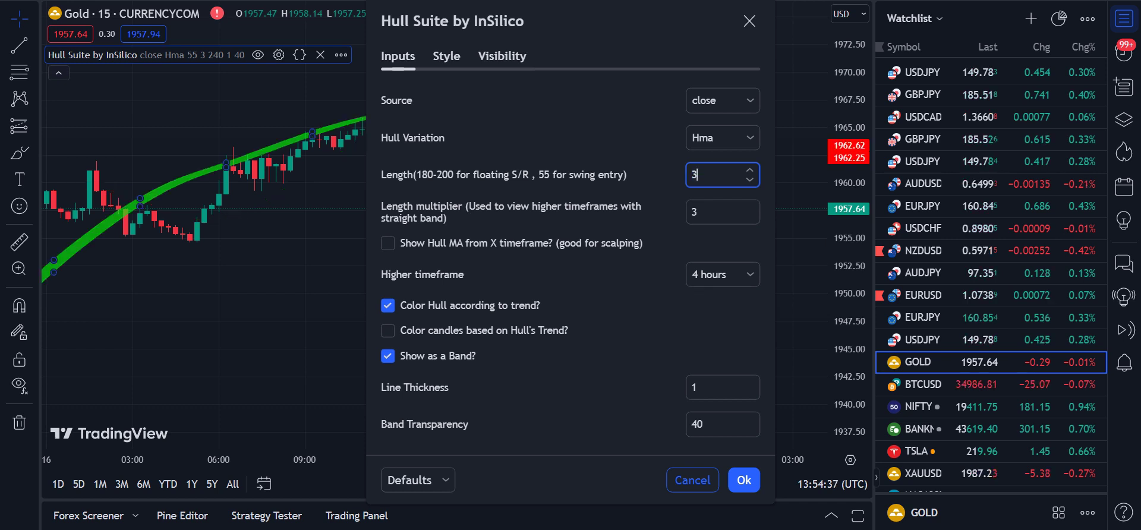
pyautogui.write('5')
pyautogui.click(744, 480)
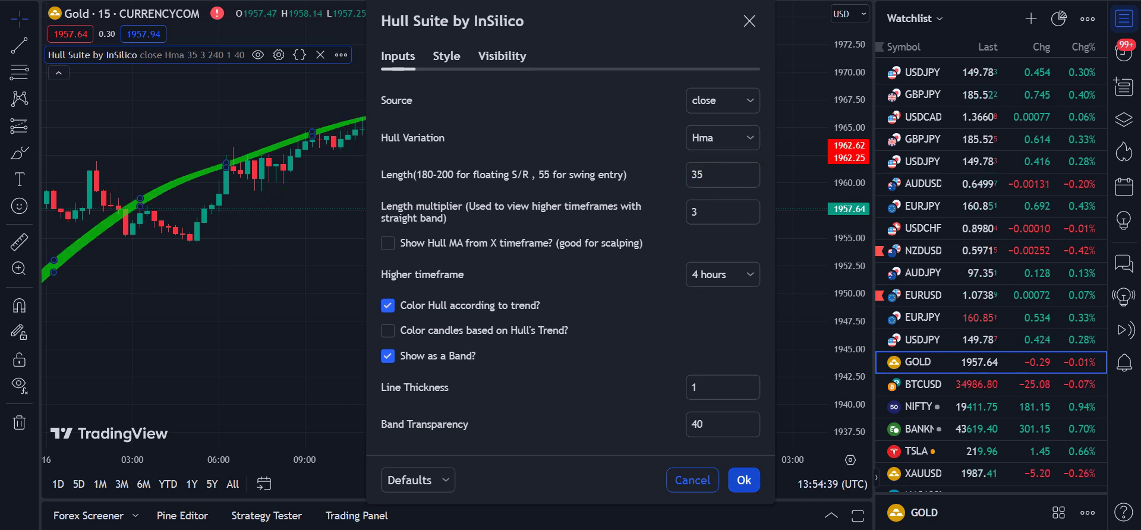
# Examine the Hull Suite band against Gold's price action from 16 June back to 14 June
pyautogui.moveTo(362, 233); pyautogui.dragTo(487, 275)
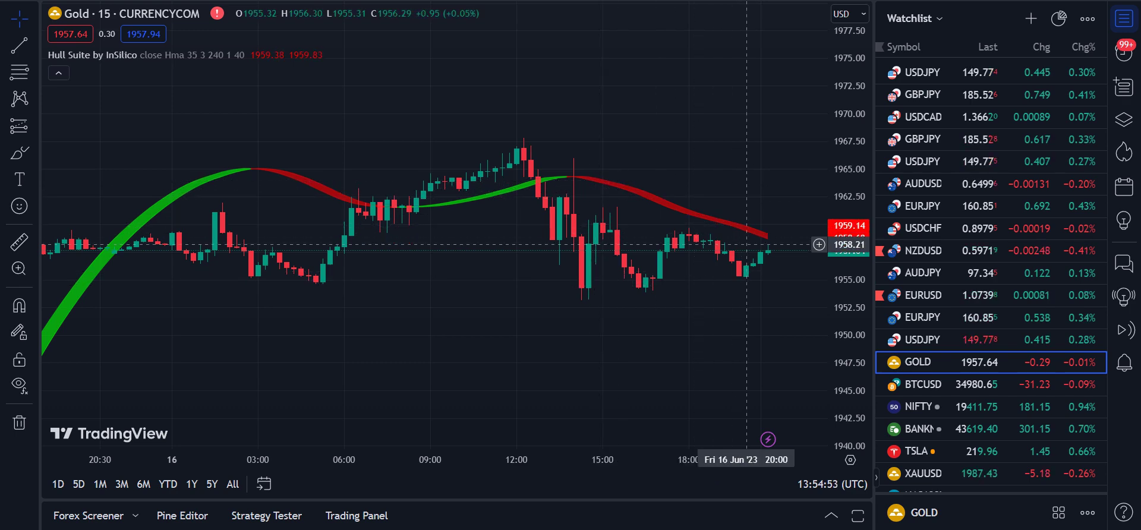
pyautogui.moveTo(286, 309); pyautogui.dragTo(532, 187)
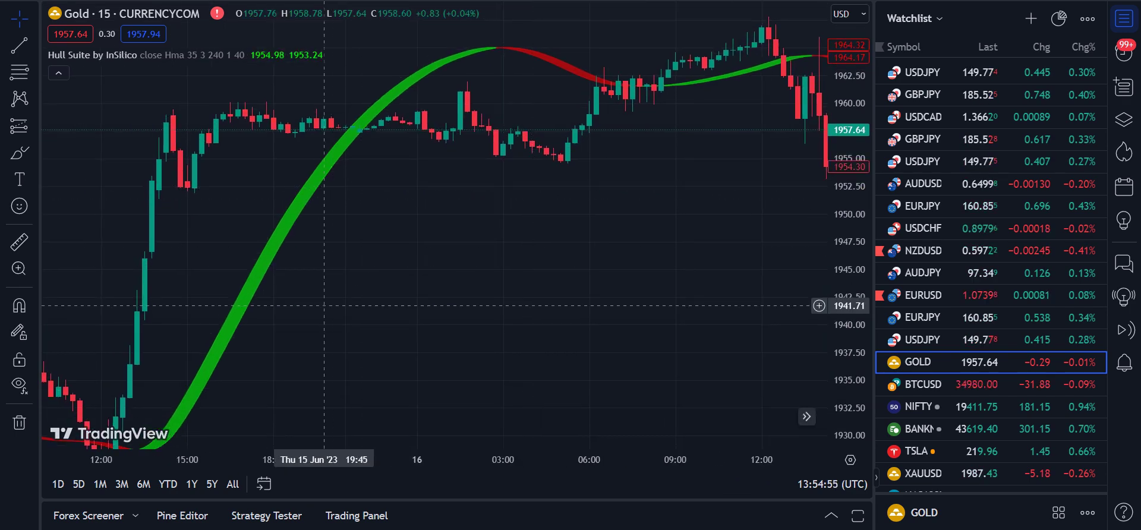
pyautogui.moveTo(338, 298); pyautogui.dragTo(429, 204)
pyautogui.moveTo(246, 333); pyautogui.dragTo(596, 350)
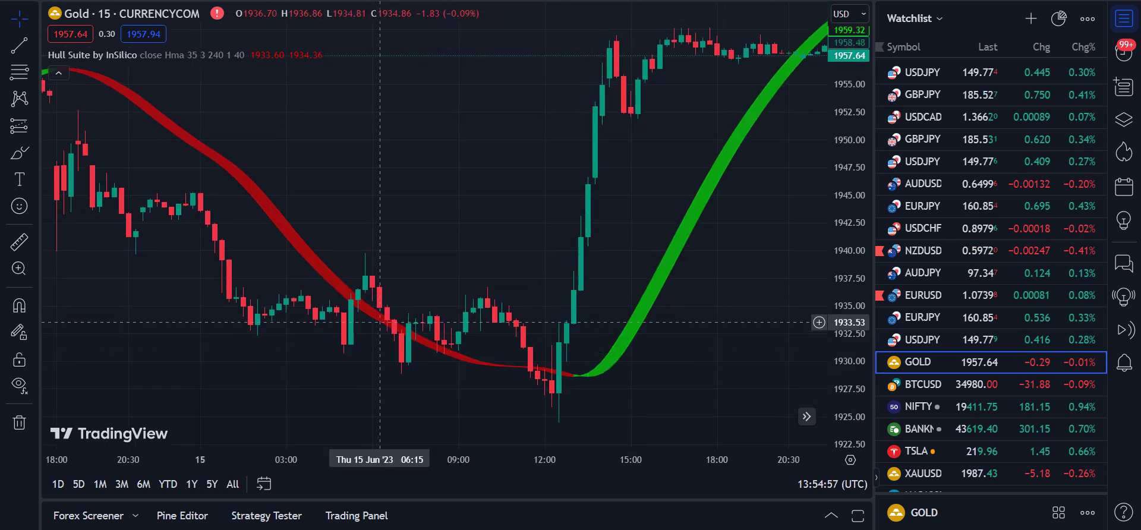
pyautogui.moveTo(152, 184); pyautogui.dragTo(419, 262)
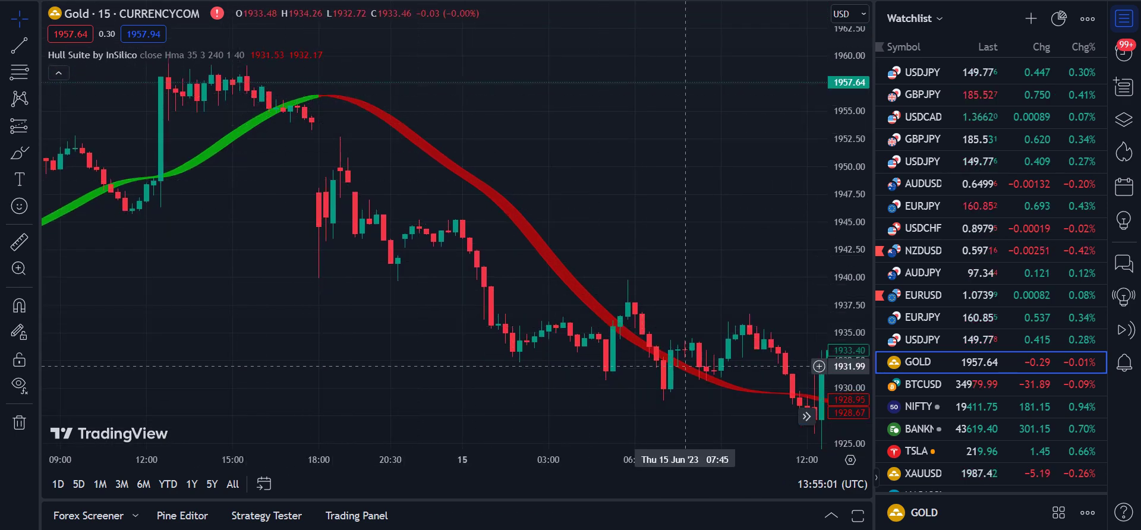
# Follow the Hull Suite band's colour changes from 14 June forward to the latest candles, and return to the 15 June price move
pyautogui.moveTo(698, 404); pyautogui.dragTo(616, 387)
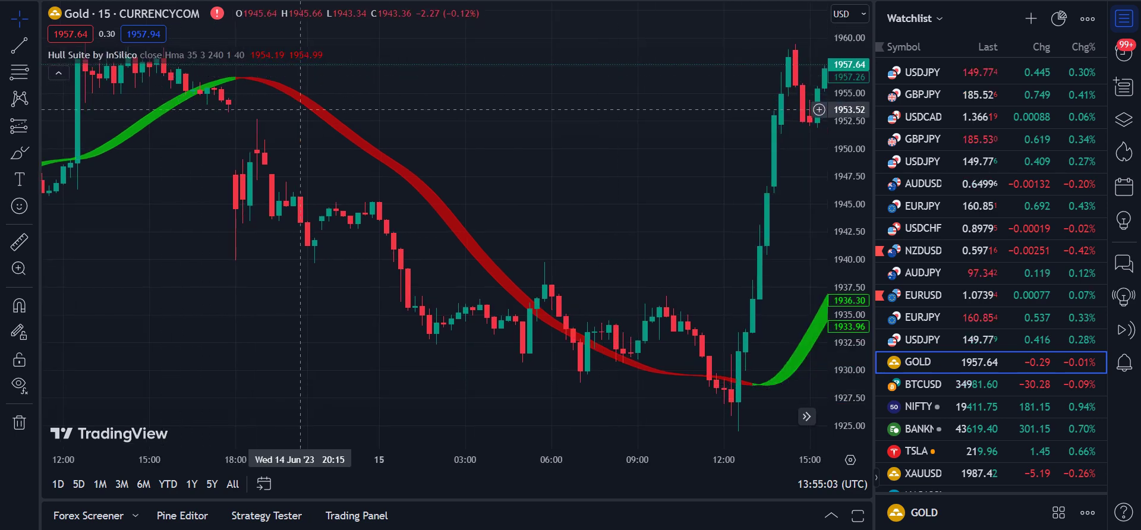
pyautogui.moveTo(706, 376); pyautogui.dragTo(270, 340)
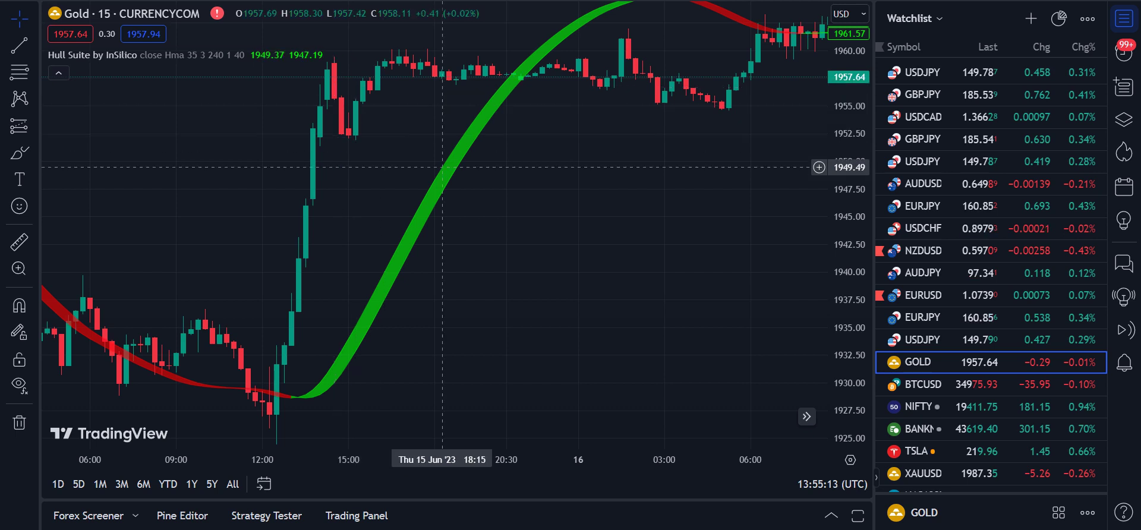
pyautogui.click(345, 312)
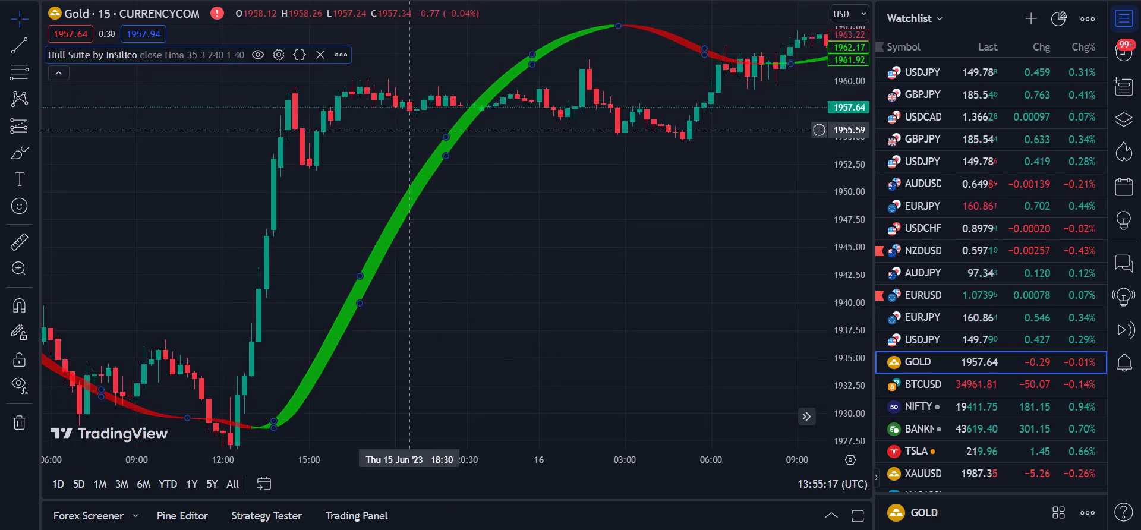
pyautogui.moveTo(711, 164); pyautogui.dragTo(466, 205)
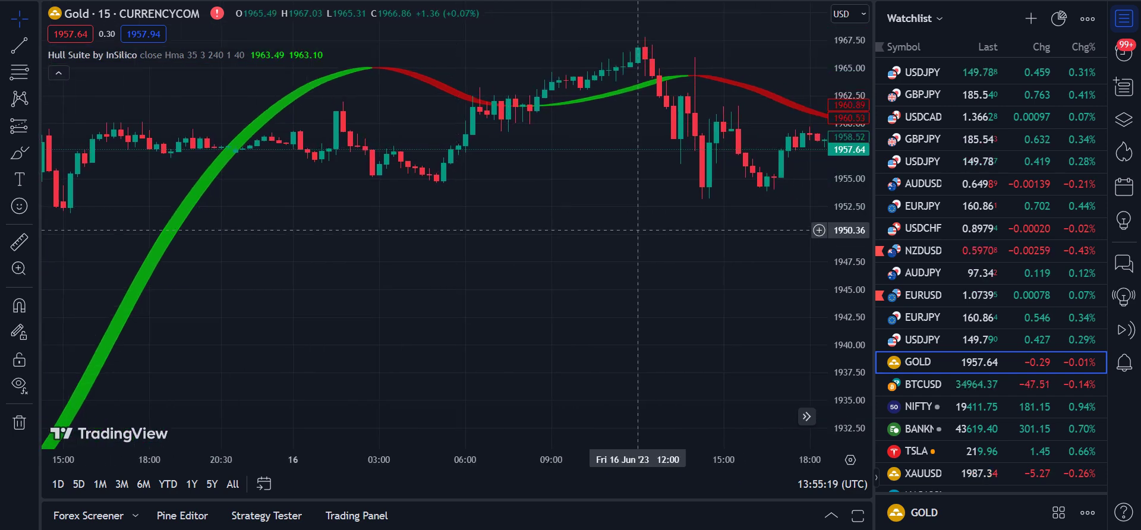
pyautogui.moveTo(638, 230); pyautogui.dragTo(469, 241)
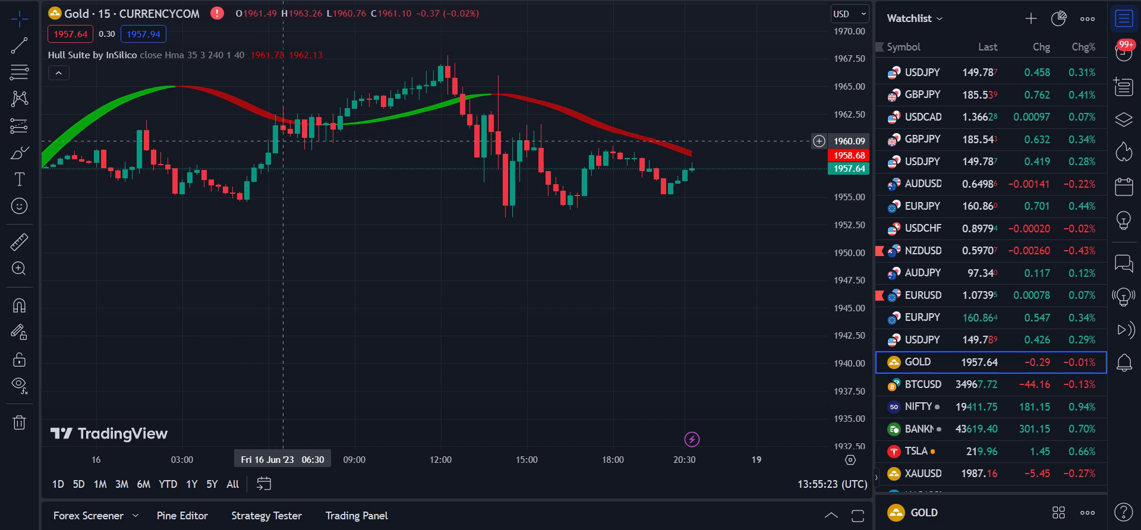
pyautogui.moveTo(282, 140); pyautogui.dragTo(405, 197)
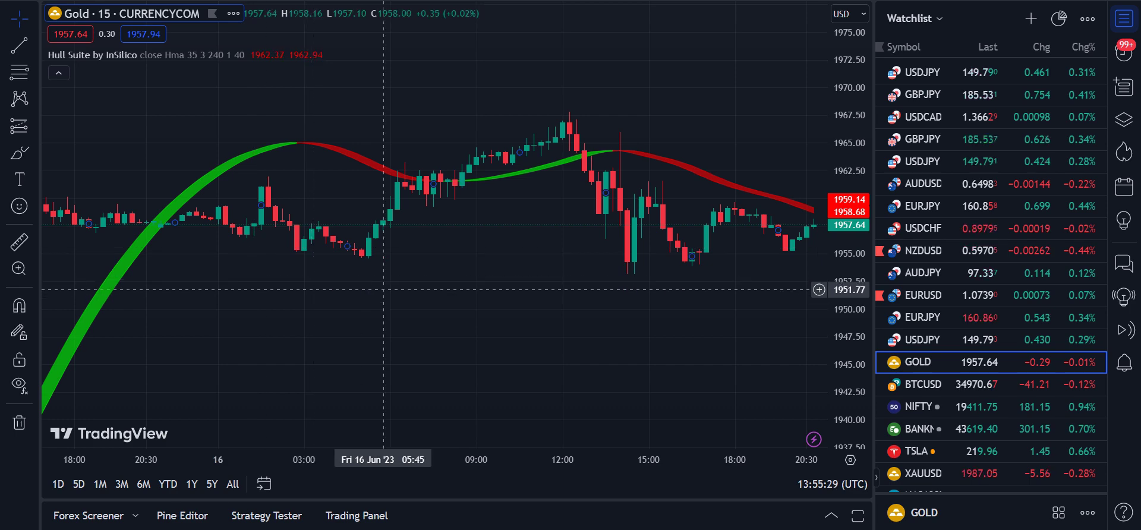
pyautogui.moveTo(397, 278); pyautogui.dragTo(516, 197)
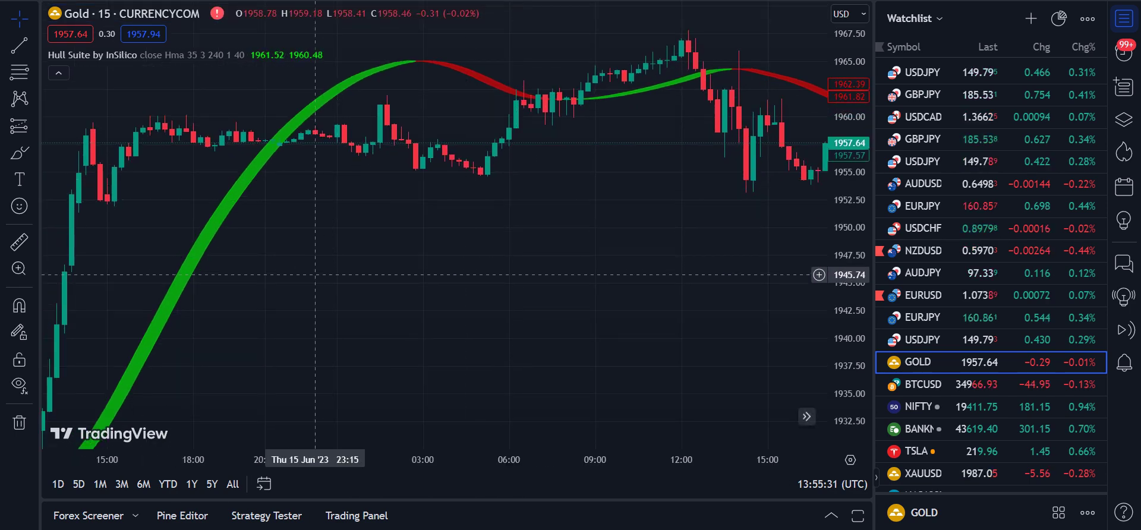
pyautogui.hscroll(-6, 315, 275)
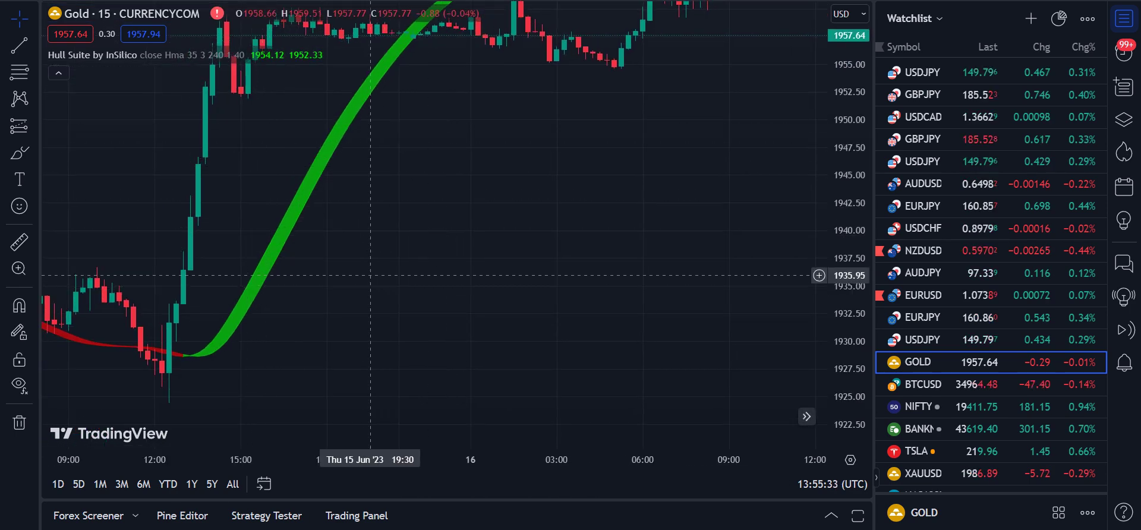
# Search the indicators for "variable ind" and add the Variable Index Dynamic Average (VIDYA) to the Gold chart
pyautogui.press('/')
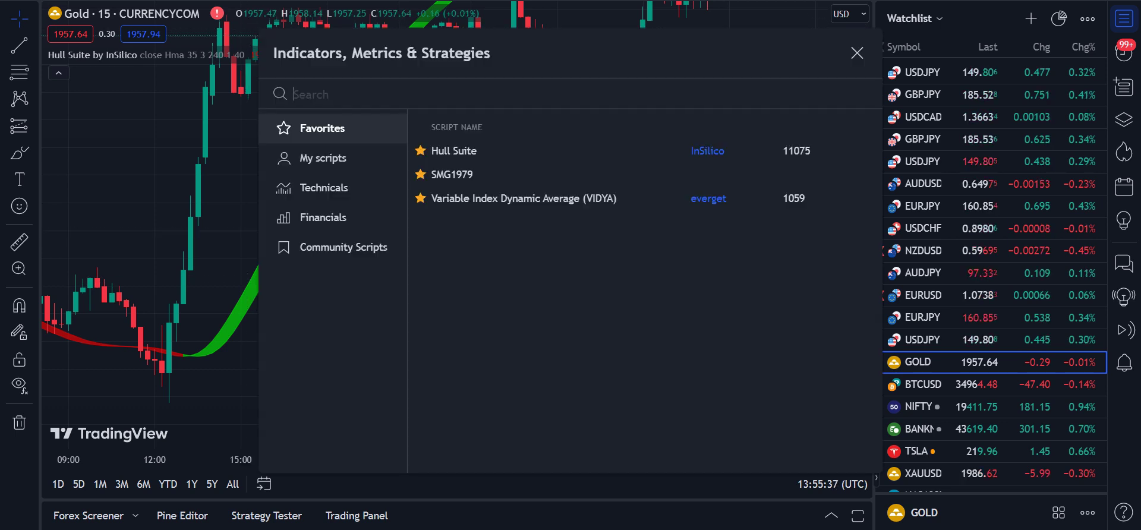
pyautogui.write('variable')
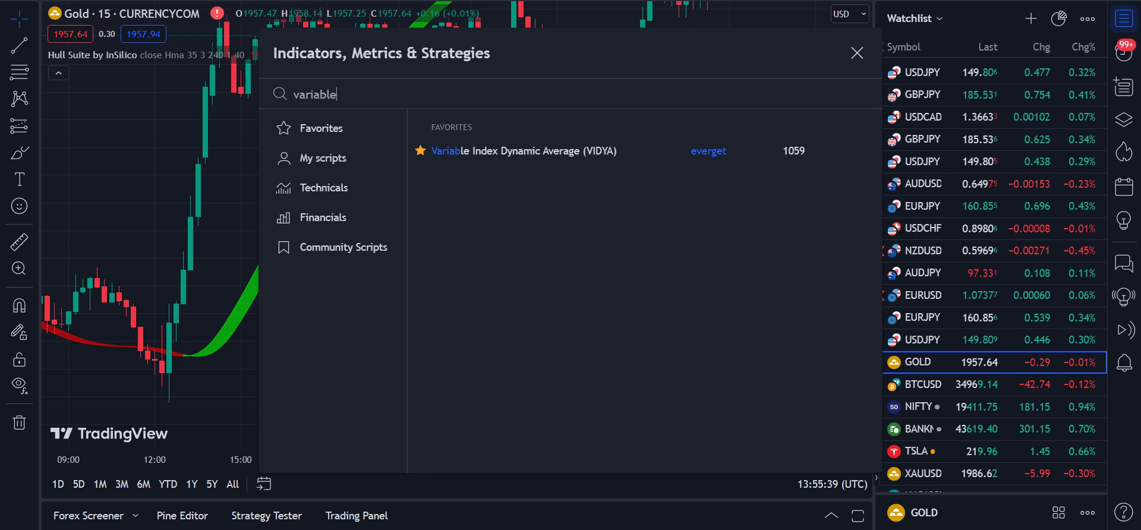
pyautogui.write(' ind')
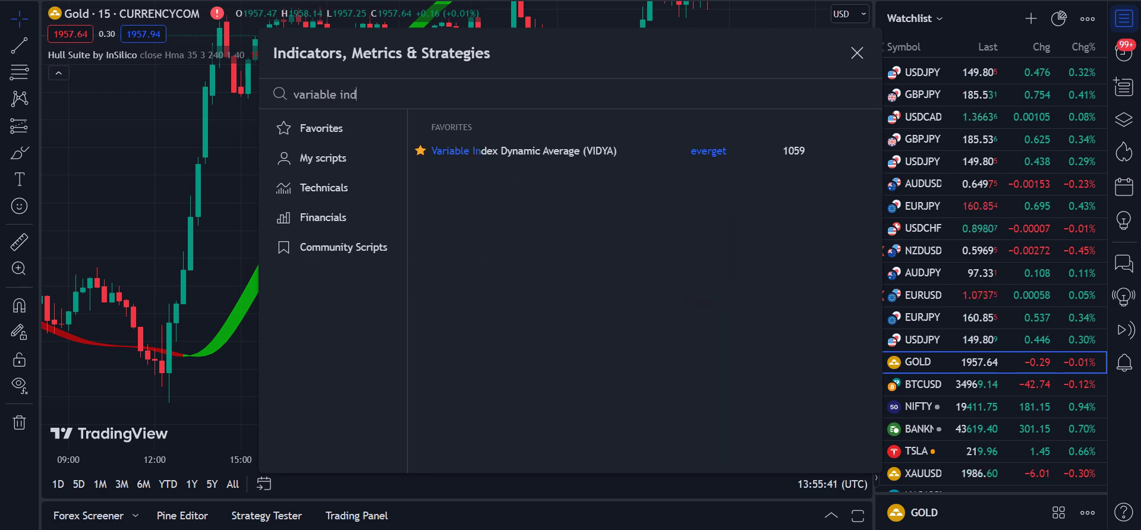
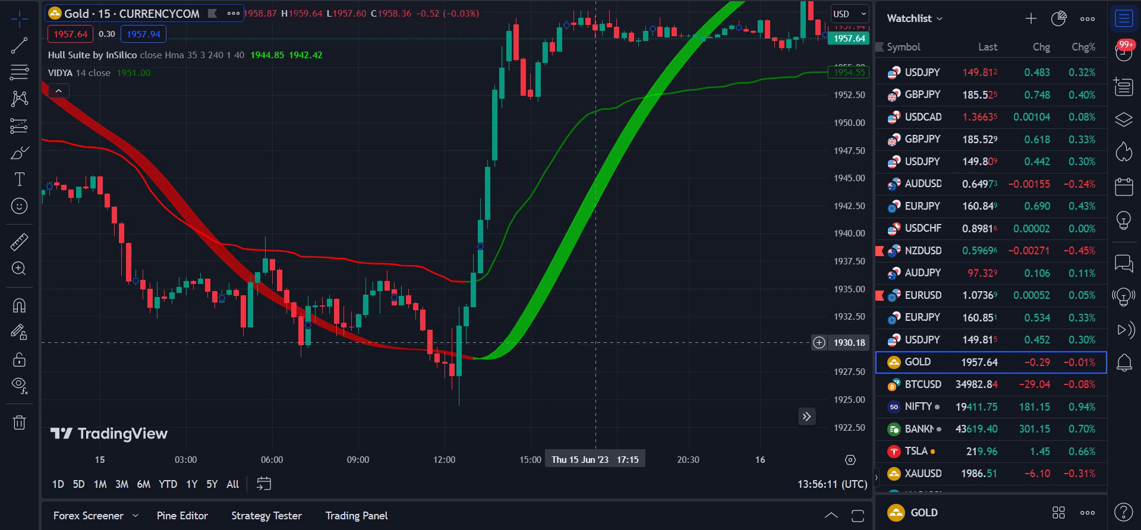
# Compare the VIDYA line with the Hull Suite band from 15 June forward to the latest Gold candles
pyautogui.moveTo(594, 255); pyautogui.dragTo(358, 219)
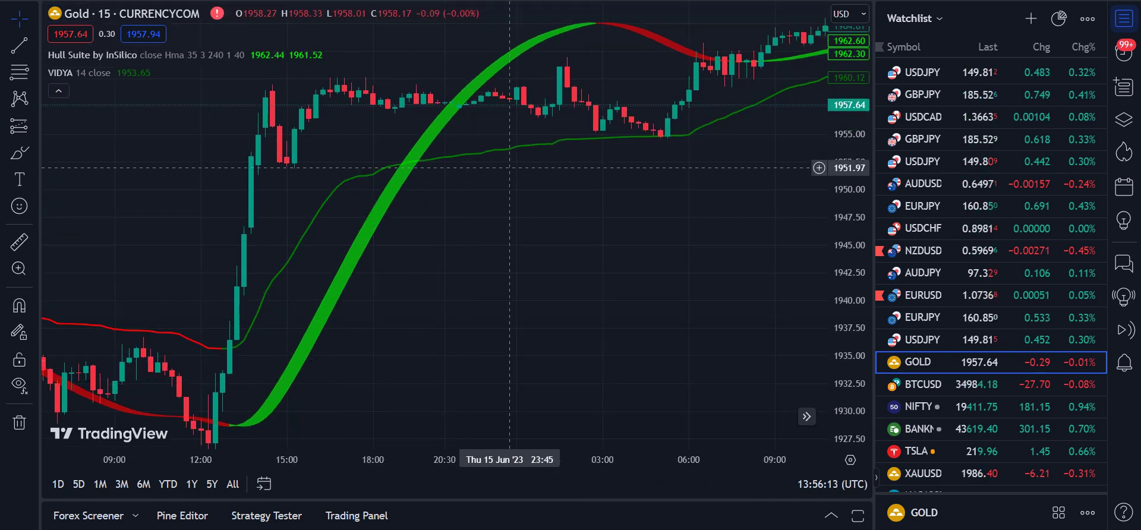
pyautogui.moveTo(677, 164); pyautogui.dragTo(477, 271)
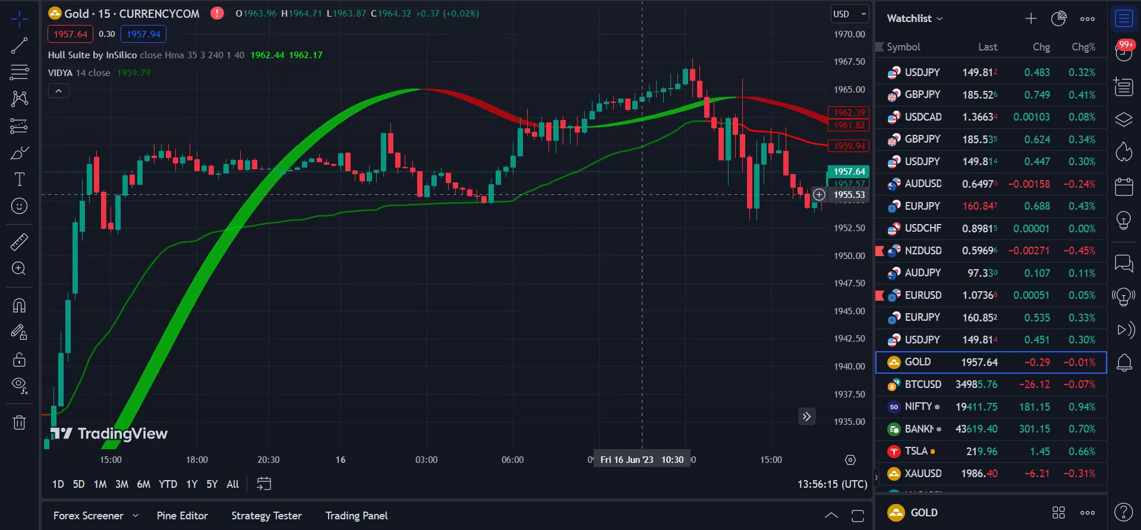
pyautogui.moveTo(642, 271); pyautogui.dragTo(504, 274)
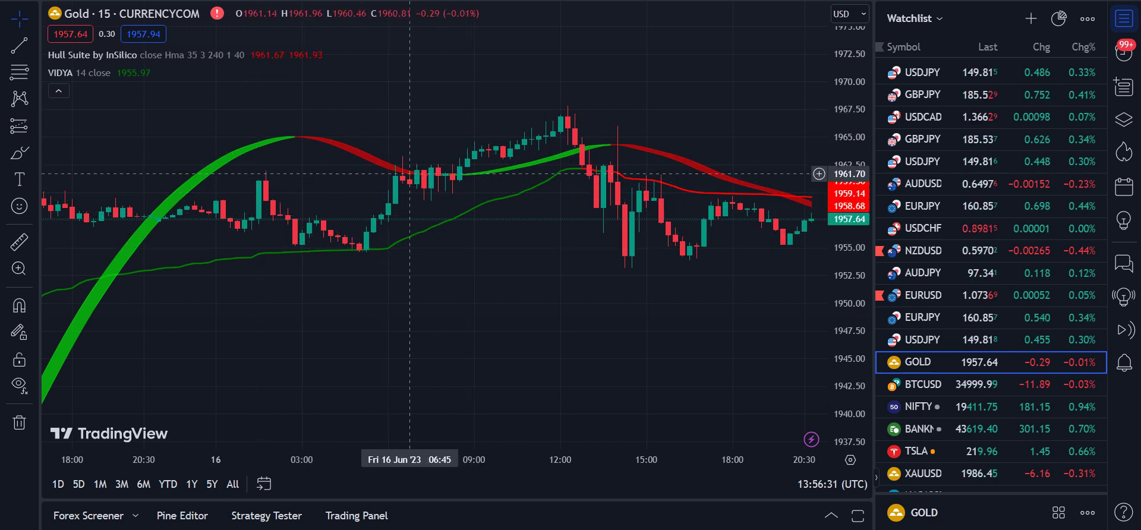
# Examine the VIDYA line and Hull Suite band around Gold's 16 June rise and fall
pyautogui.hscroll(5, 446, 177)
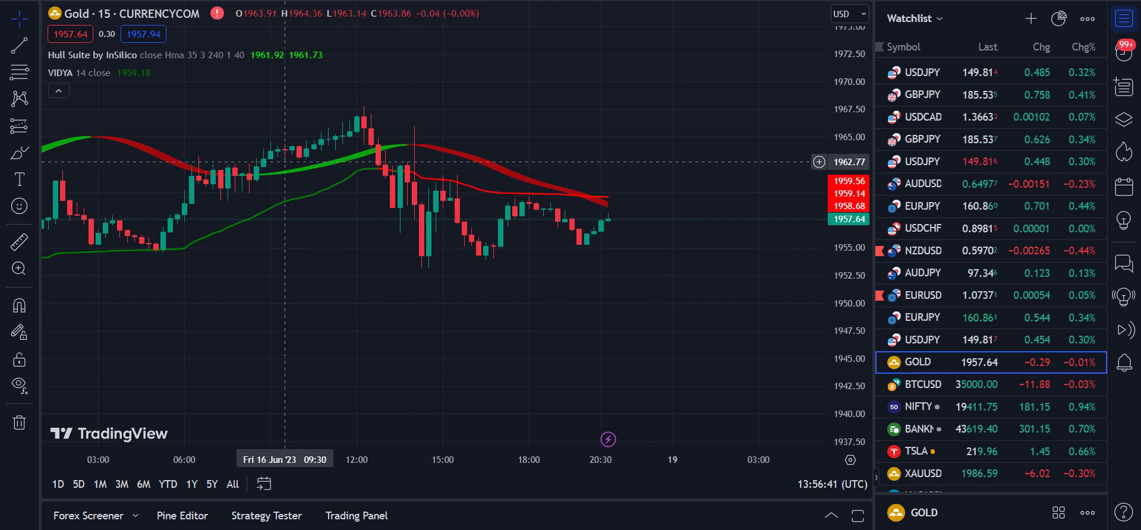
pyautogui.moveTo(263, 223); pyautogui.dragTo(410, 178)
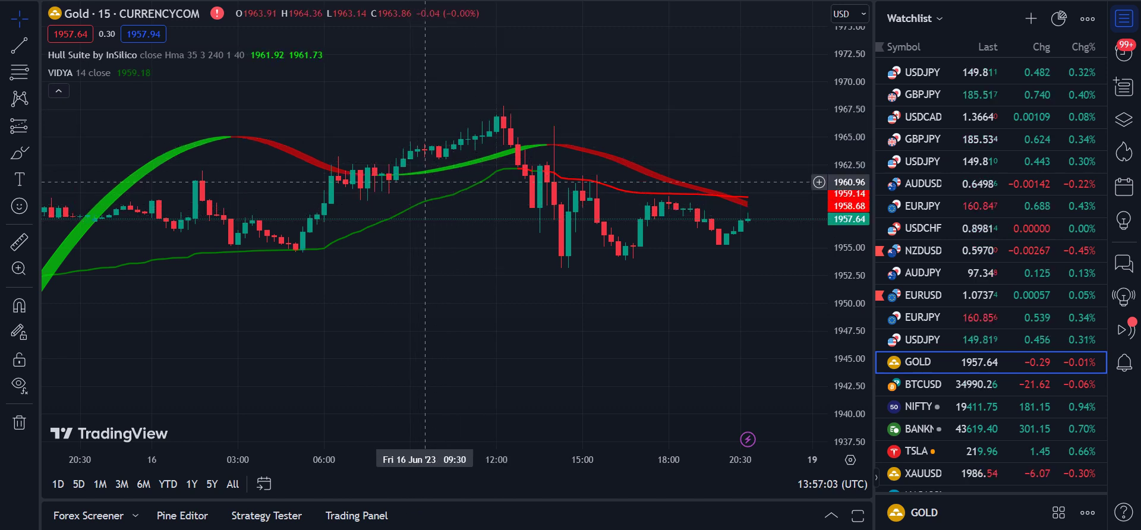
pyautogui.moveTo(503, 202); pyautogui.dragTo(435, 251)
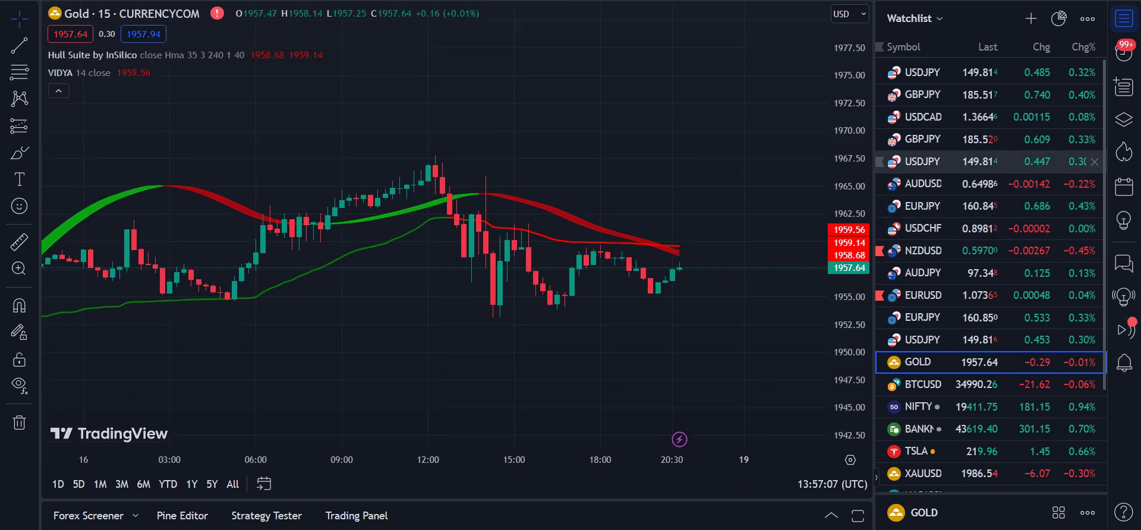
# Switch the chart to USDJPY and compress its price scale to fit the whole 3 November drop
pyautogui.click(927, 161)
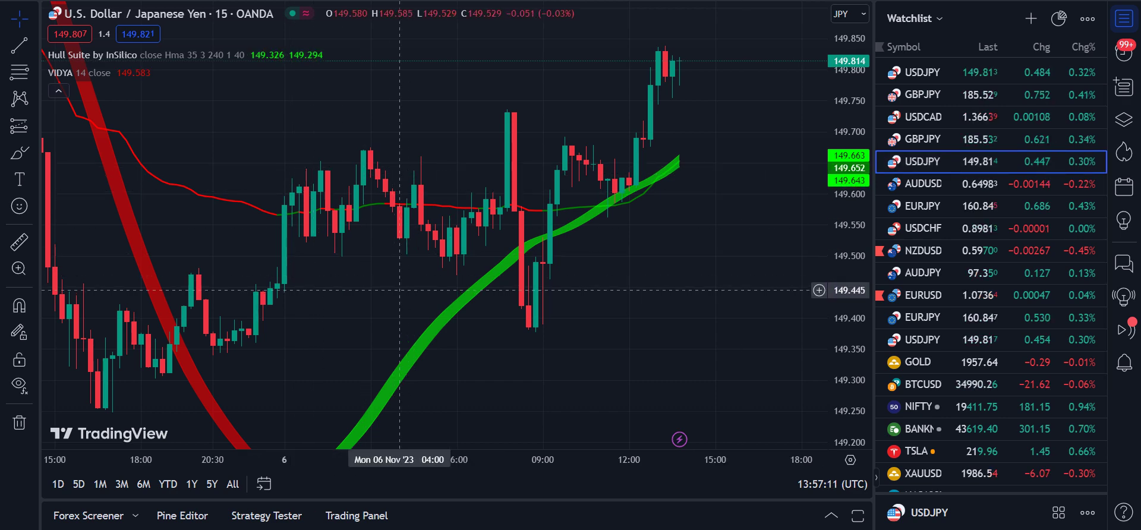
pyautogui.moveTo(464, 330); pyautogui.dragTo(515, 224)
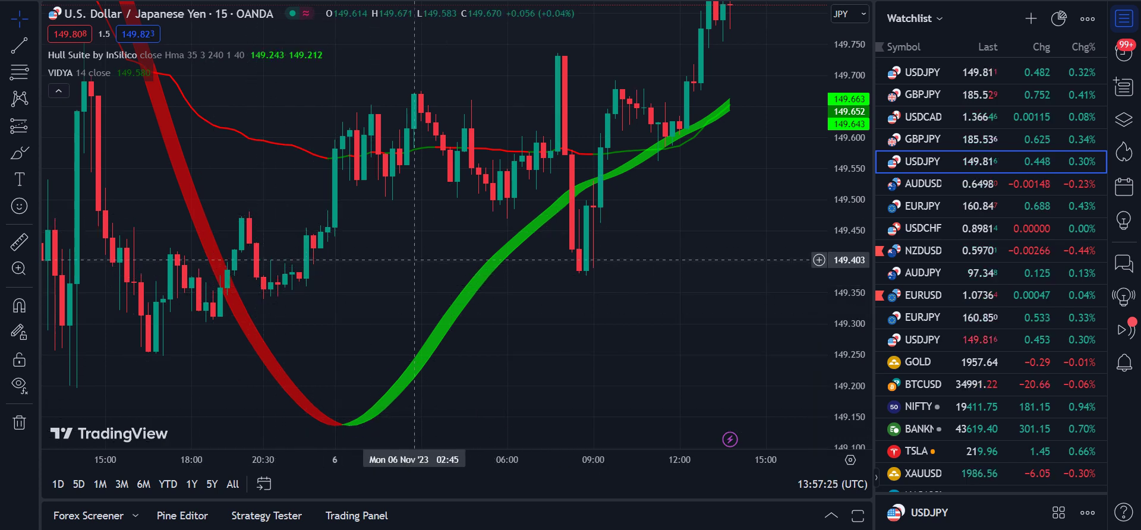
pyautogui.moveTo(256, 246); pyautogui.dragTo(594, 303)
pyautogui.moveTo(450, 276); pyautogui.dragTo(516, 298)
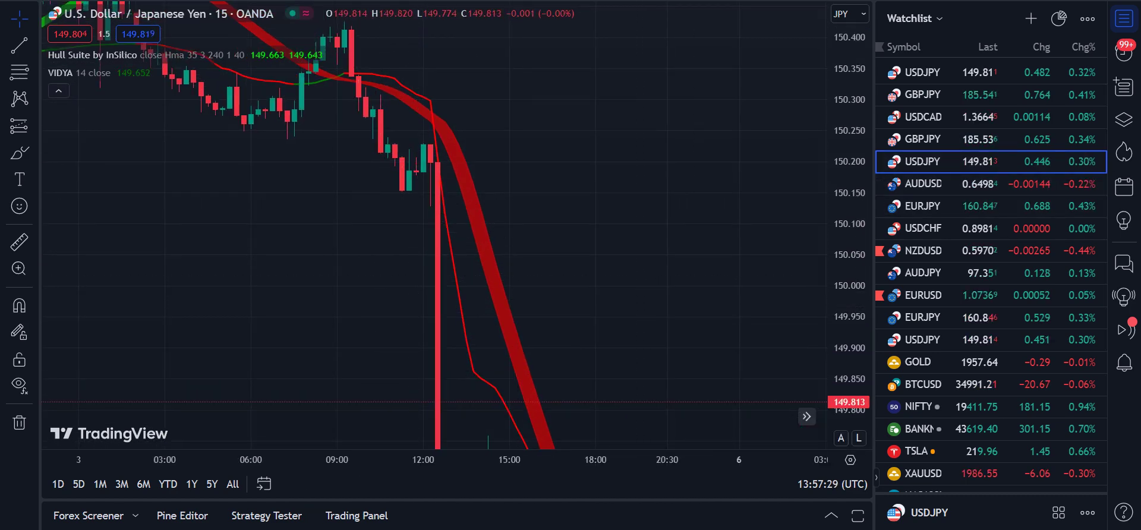
pyautogui.moveTo(848, 232); pyautogui.dragTo(848, 409)
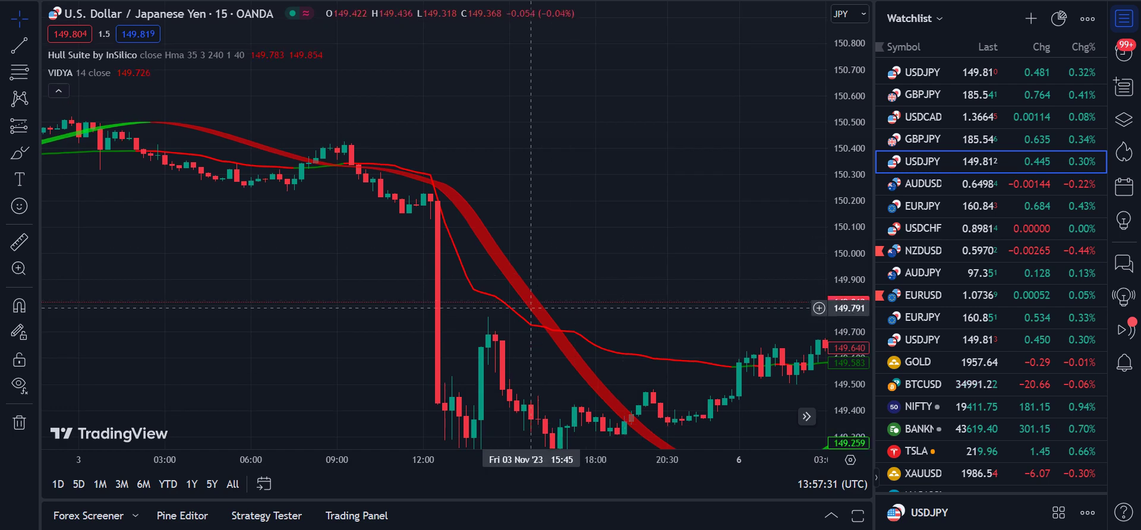
pyautogui.moveTo(526, 289); pyautogui.dragTo(505, 96)
pyautogui.moveTo(409, 82); pyautogui.dragTo(413, 171)
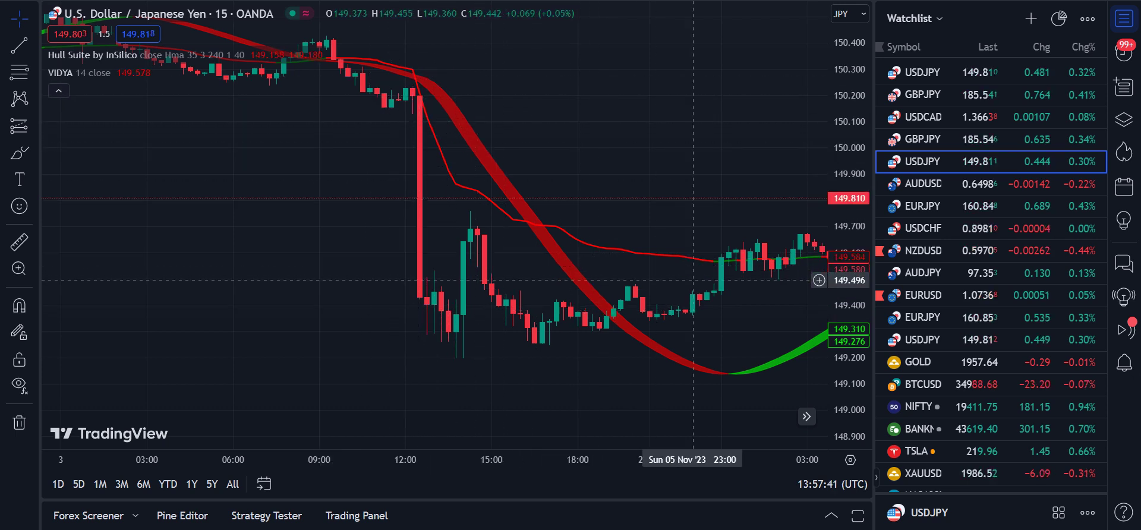
# Compare the Hull Suite band with the VIDYA line on USDJPY from 3 November to the latest 6 November candles
pyautogui.moveTo(693, 280); pyautogui.dragTo(438, 272)
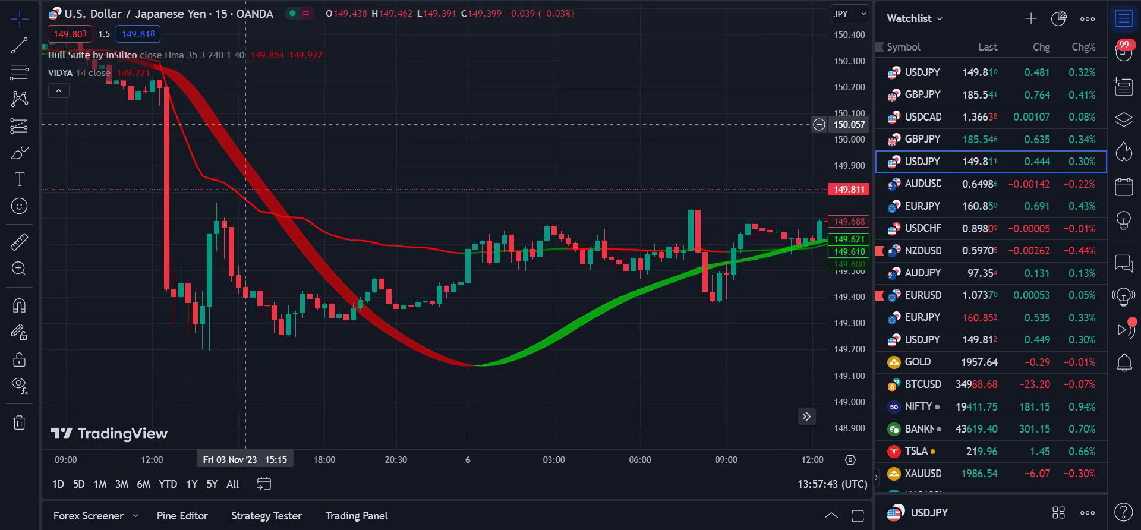
pyautogui.moveTo(611, 268); pyautogui.dragTo(364, 242)
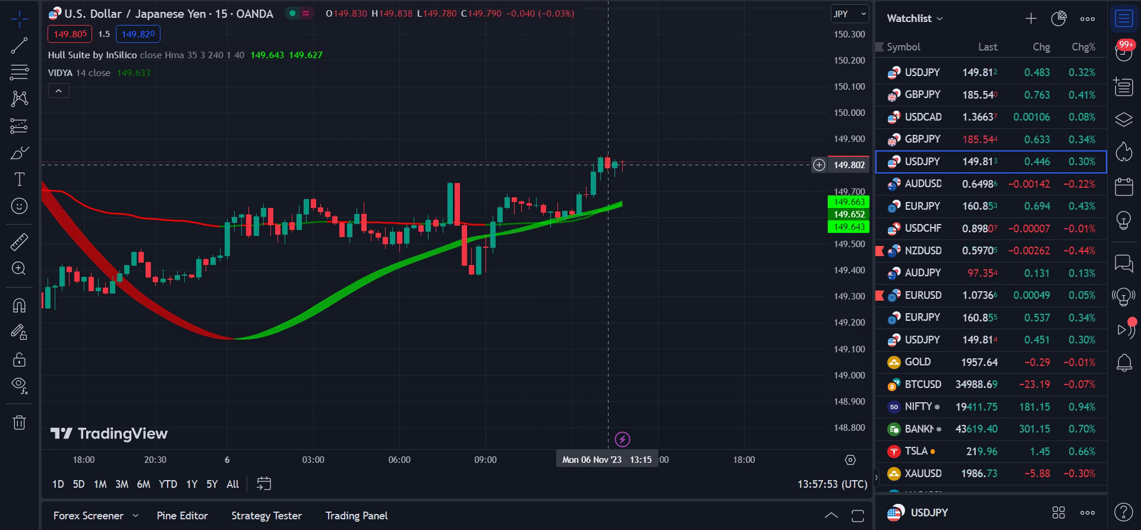
pyautogui.moveTo(586, 212); pyautogui.dragTo(481, 235)
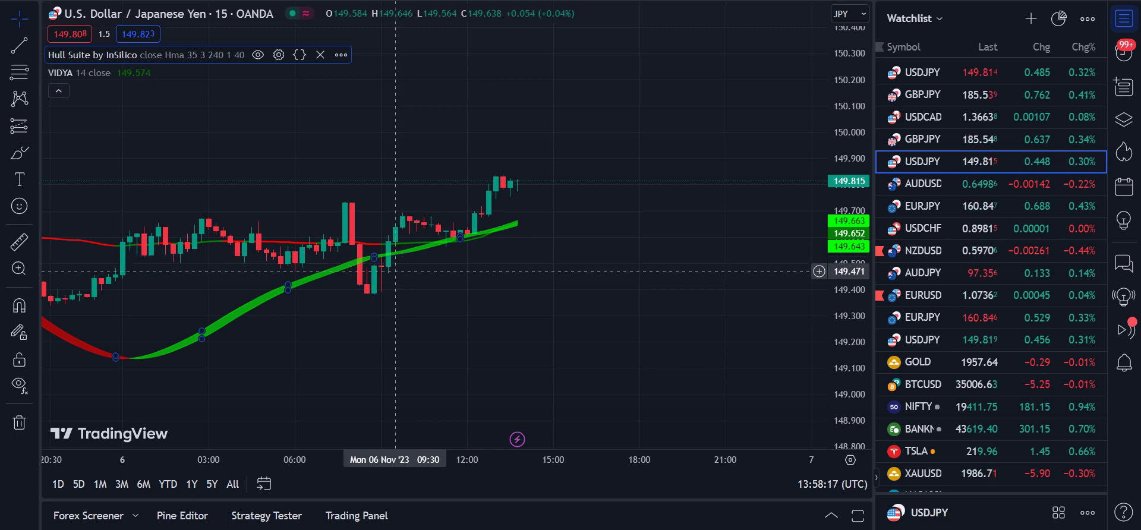
pyautogui.moveTo(367, 315); pyautogui.dragTo(512, 307)
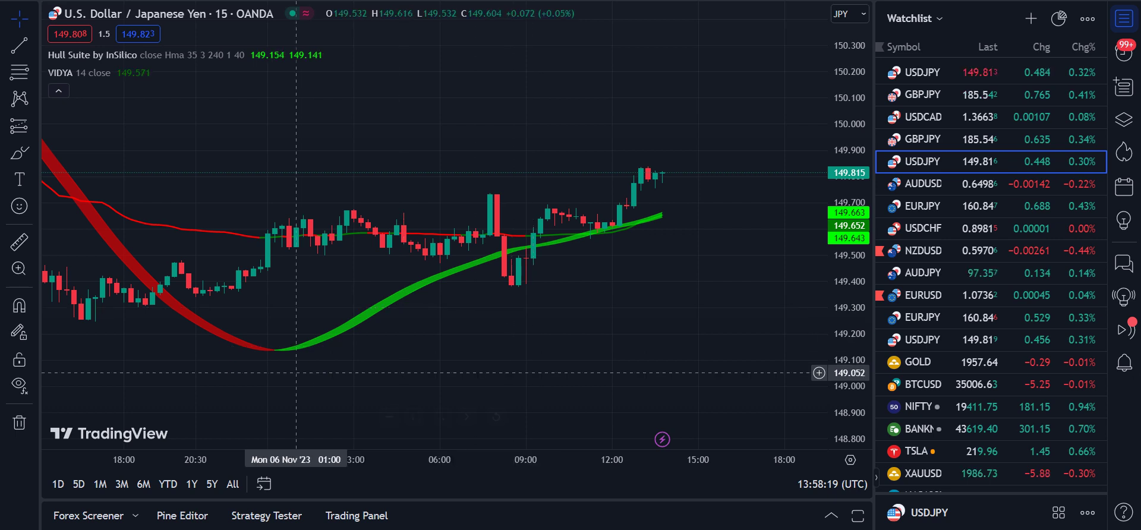
pyautogui.moveTo(274, 382); pyautogui.dragTo(421, 366)
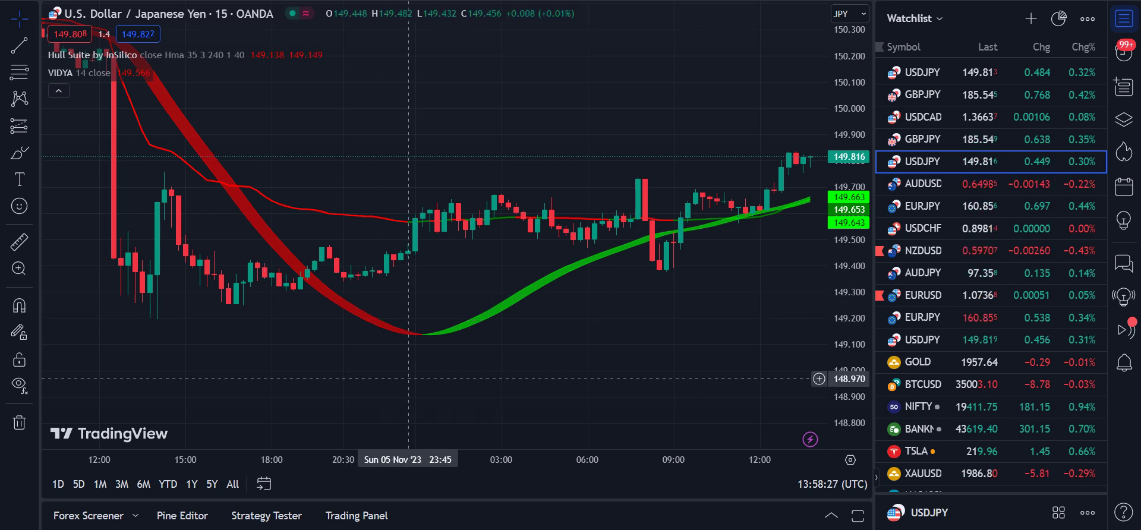
pyautogui.moveTo(355, 529)
pyautogui.click(355, 499)
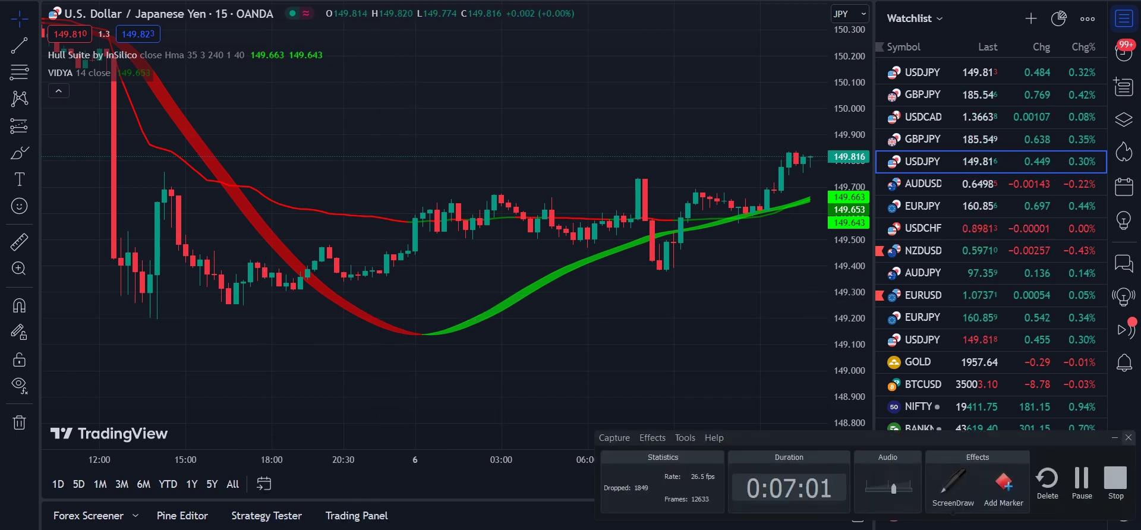